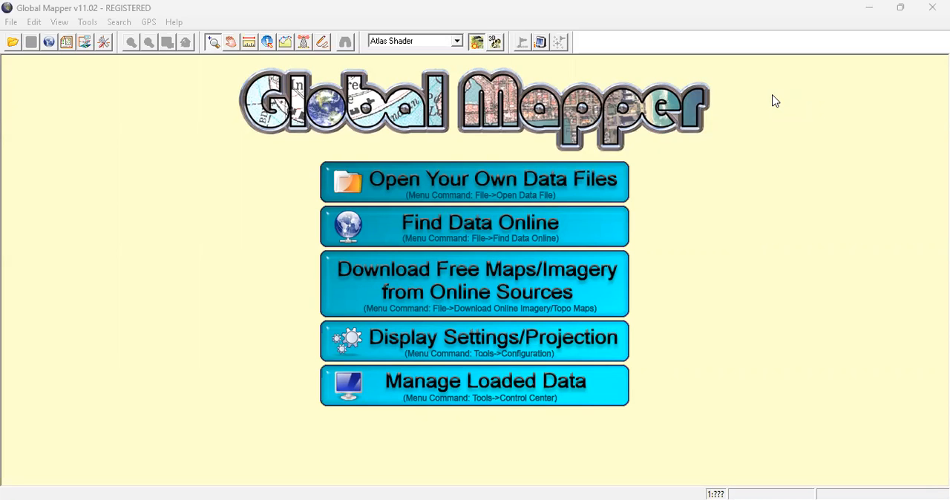
# Open the elevation data file S07E111.hgt from the Acara 9 folder.
pyautogui.click(488, 192)
pyautogui.click(418, 293)
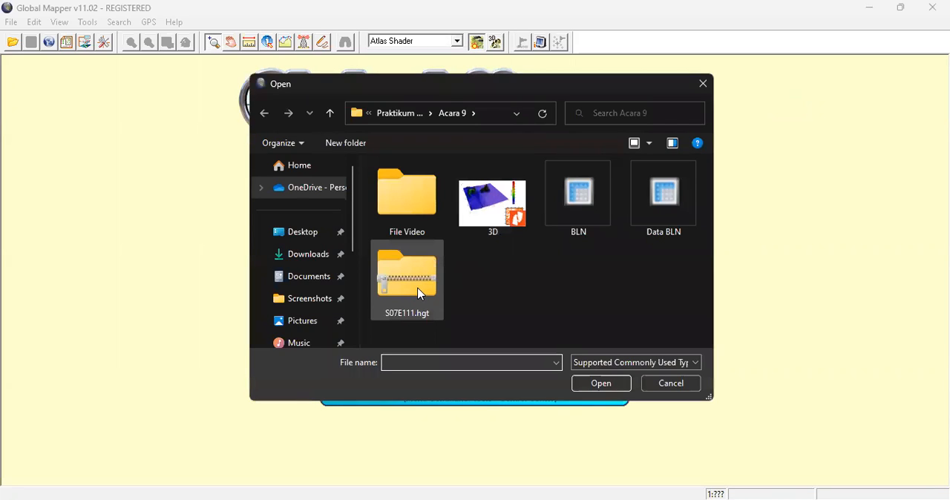
pyautogui.click(420, 291)
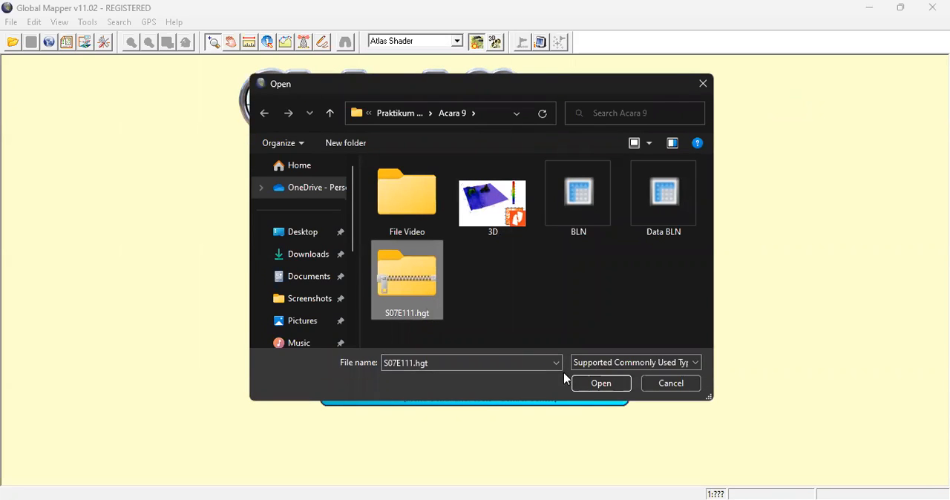
pyautogui.click(599, 383)
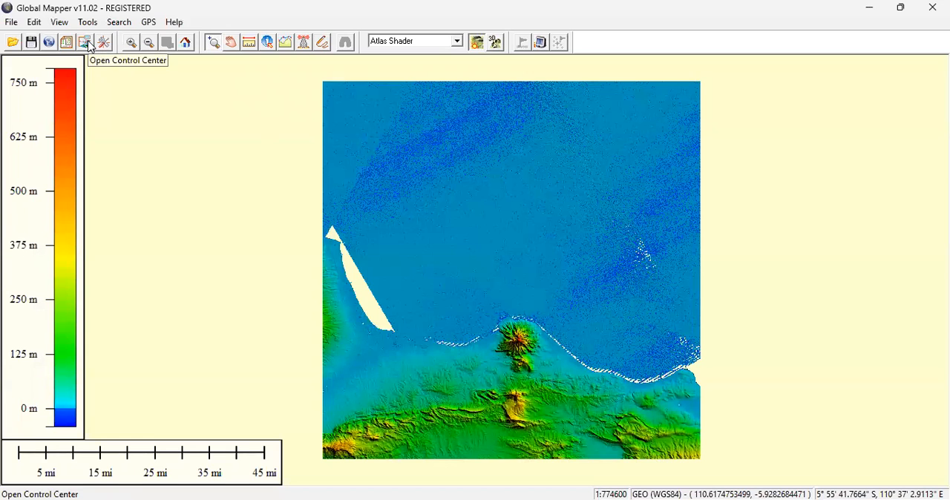
# Start modifying the position and projection of the S07E111.hgt layer with the Re-Rectify command.
pyautogui.click(93, 104)
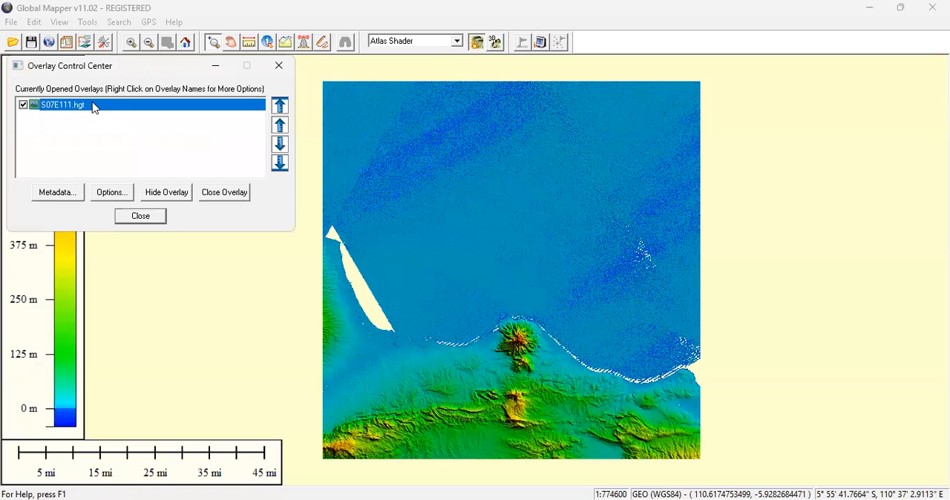
pyautogui.rightClick(93, 107)
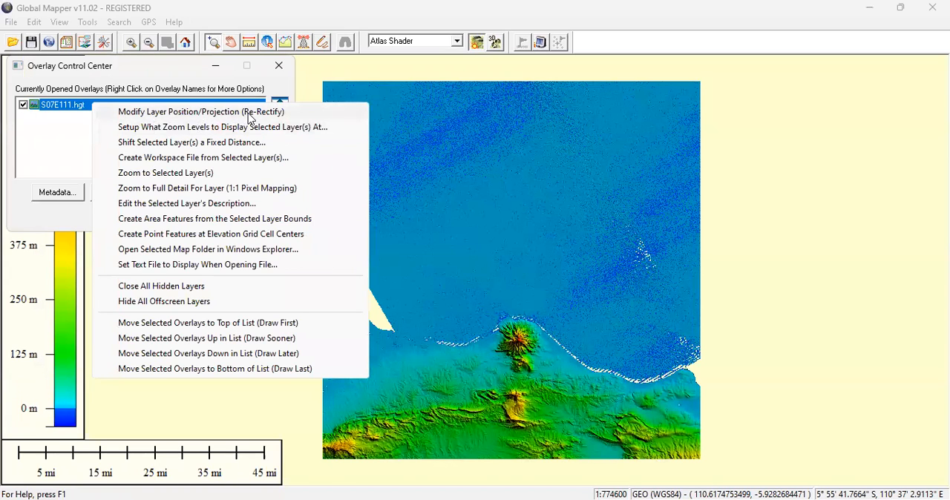
pyautogui.click(283, 112)
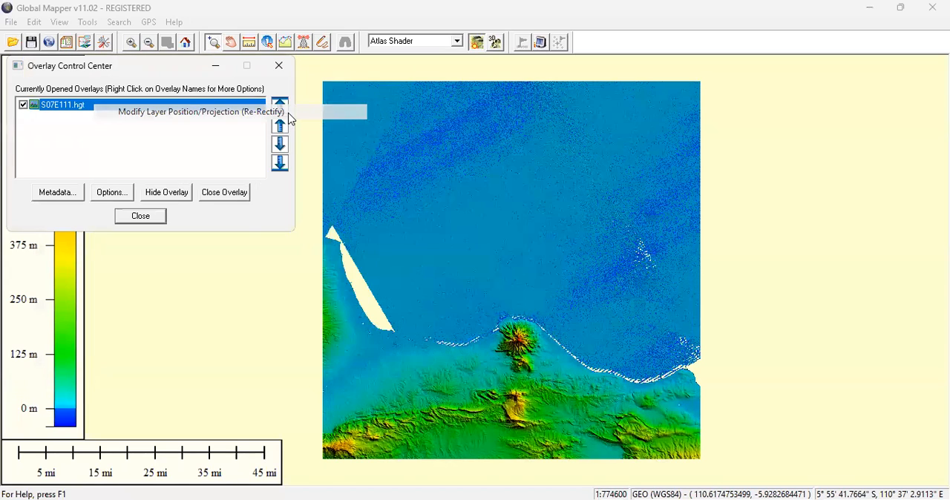
pyautogui.click(119, 234)
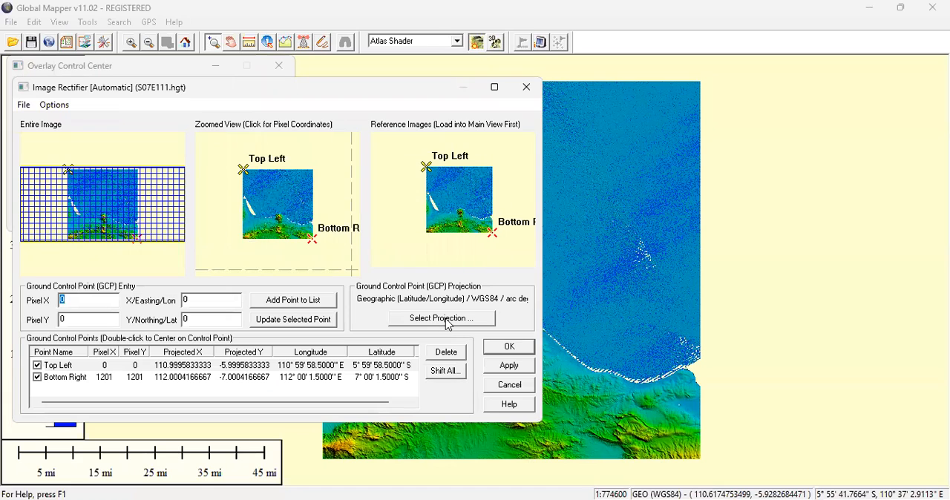
# Set the ground control point projection to UTM and reproject the existing control points to it.
pyautogui.click(446, 319)
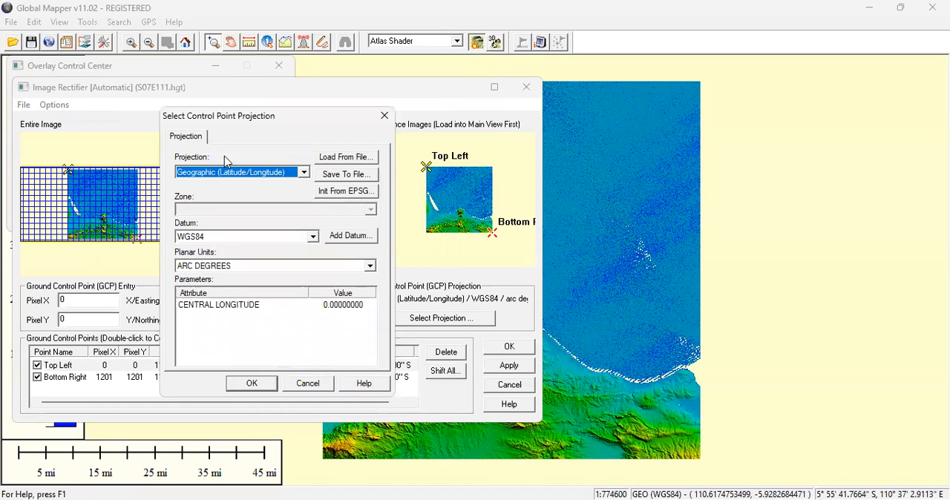
pyautogui.click(305, 173)
pyautogui.scroll(-2, 255, 263)
pyautogui.scroll(-12, 255, 263)
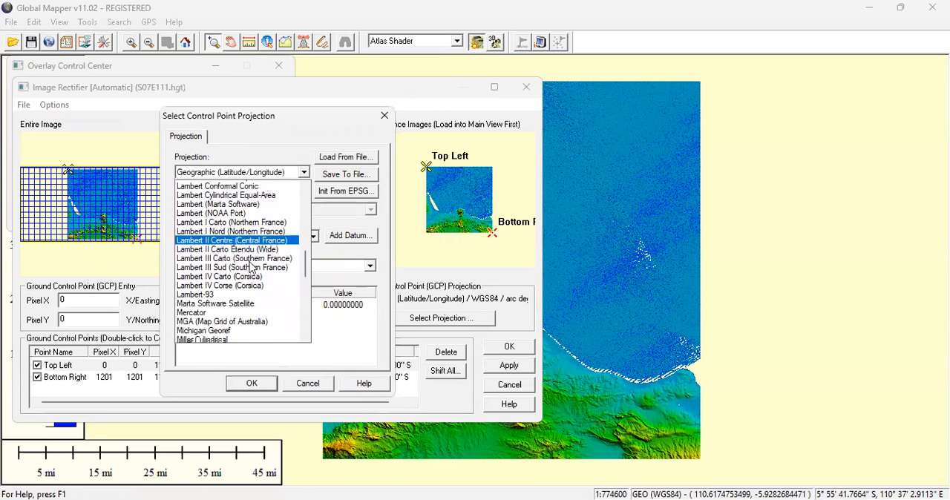
pyautogui.scroll(-2, 240, 288)
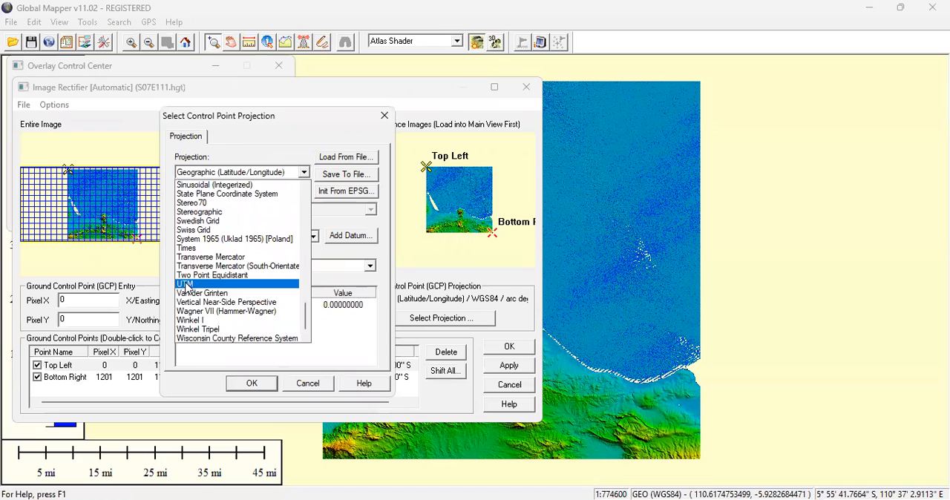
pyautogui.click(212, 284)
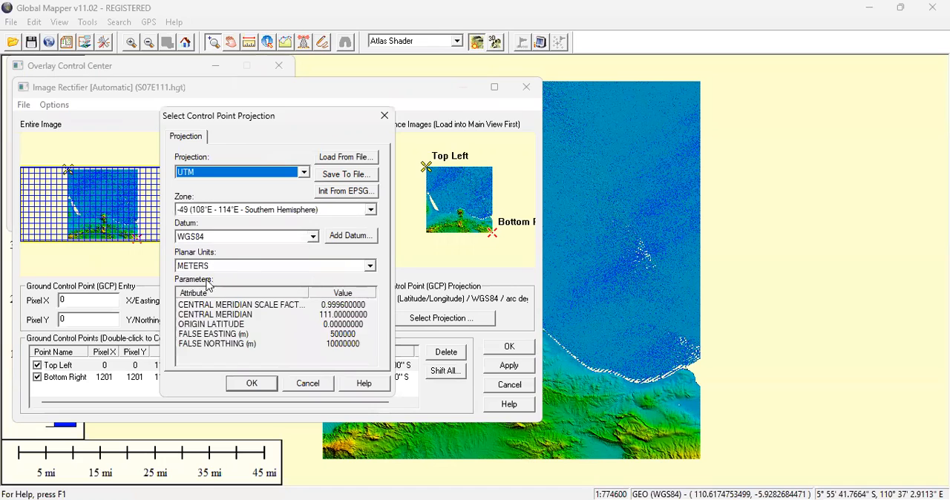
pyautogui.click(252, 384)
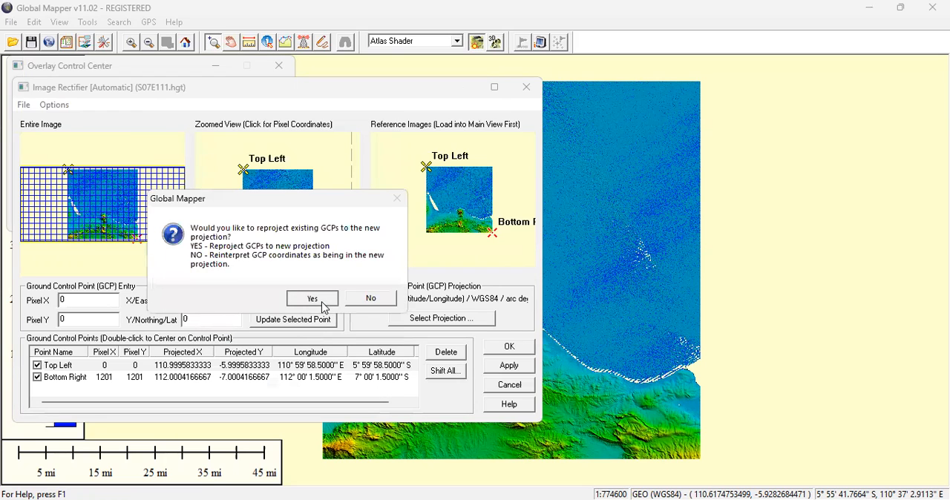
pyautogui.click(322, 305)
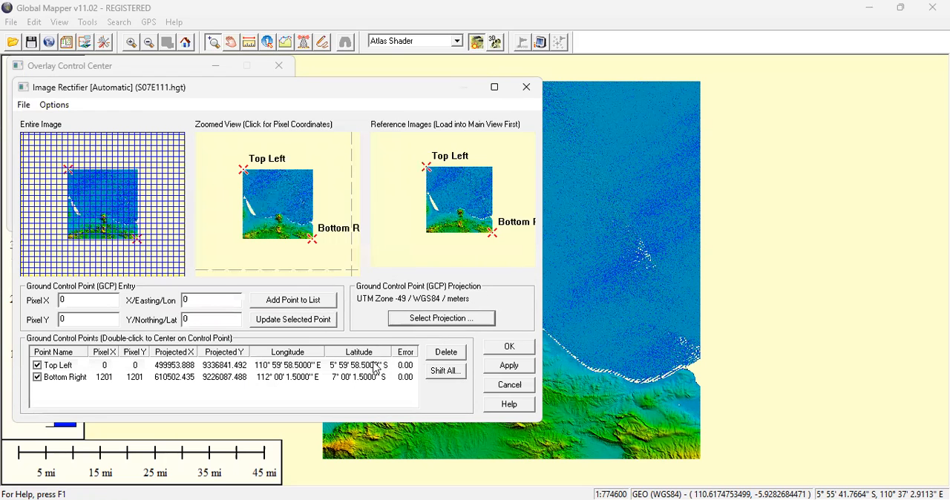
# Apply the new rectification to the S07E111.hgt layer, then close the rectifier and the overlay list.
pyautogui.click(507, 366)
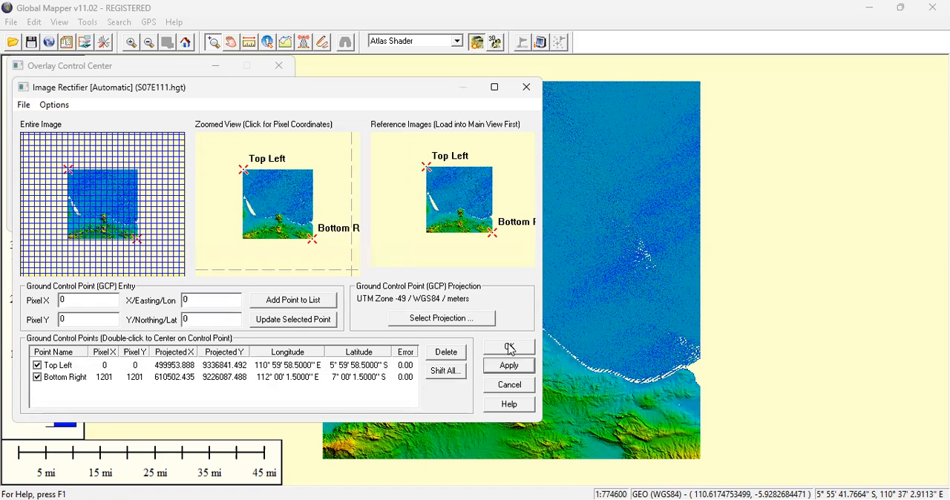
pyautogui.press('Return')
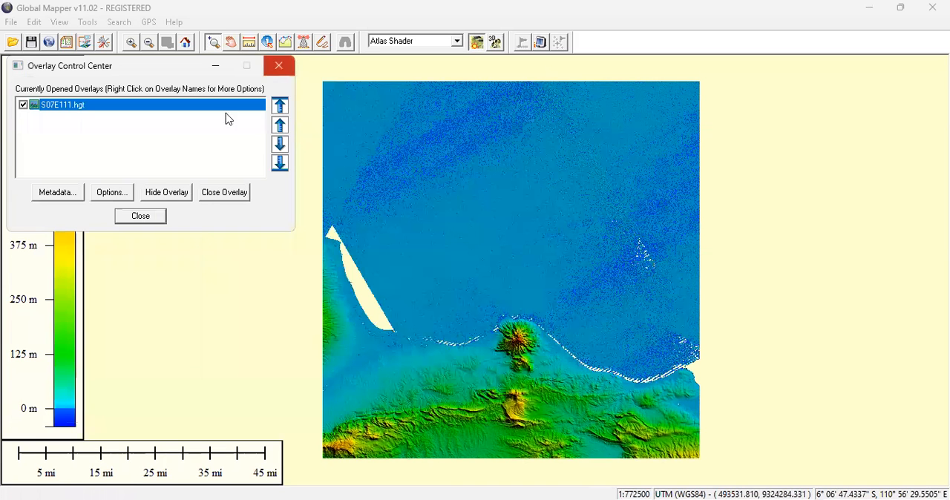
pyautogui.click(161, 217)
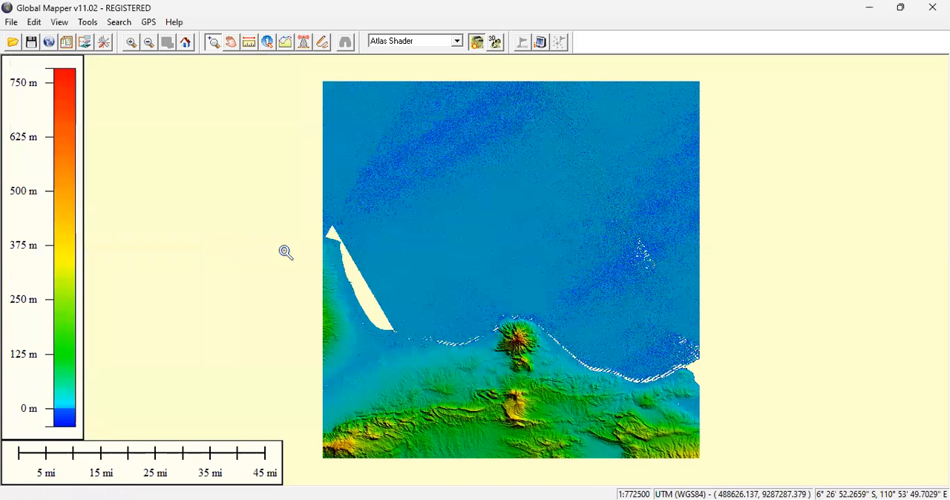
# Start exporting the elevation data as an XYZ grid and accept the projection tip.
pyautogui.click(12, 24)
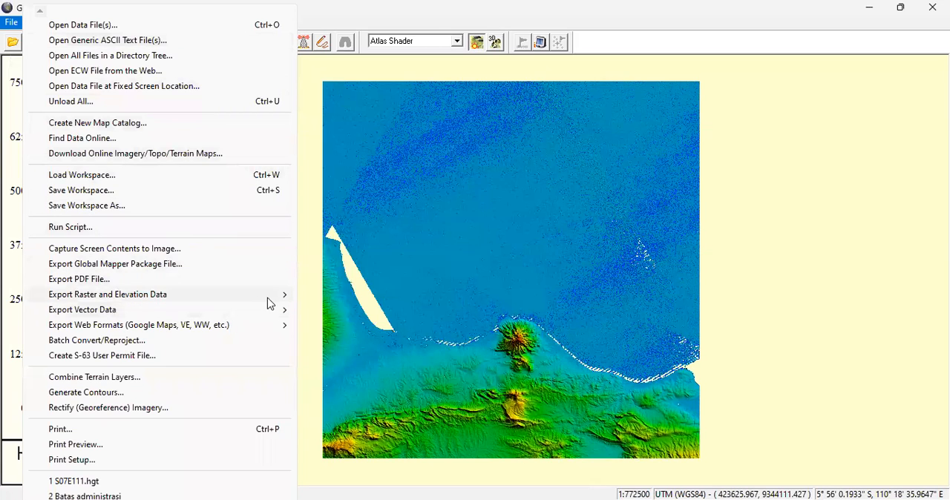
pyautogui.moveTo(273, 302)
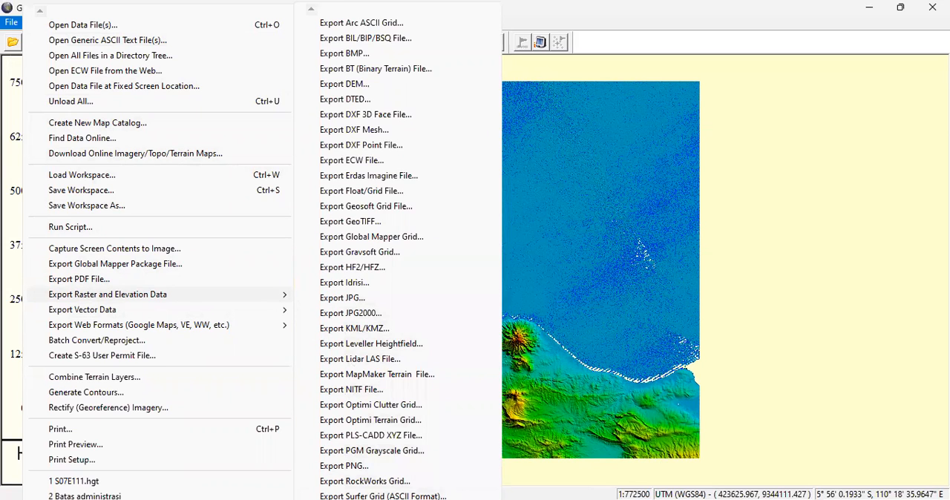
pyautogui.moveTo(397, 499)
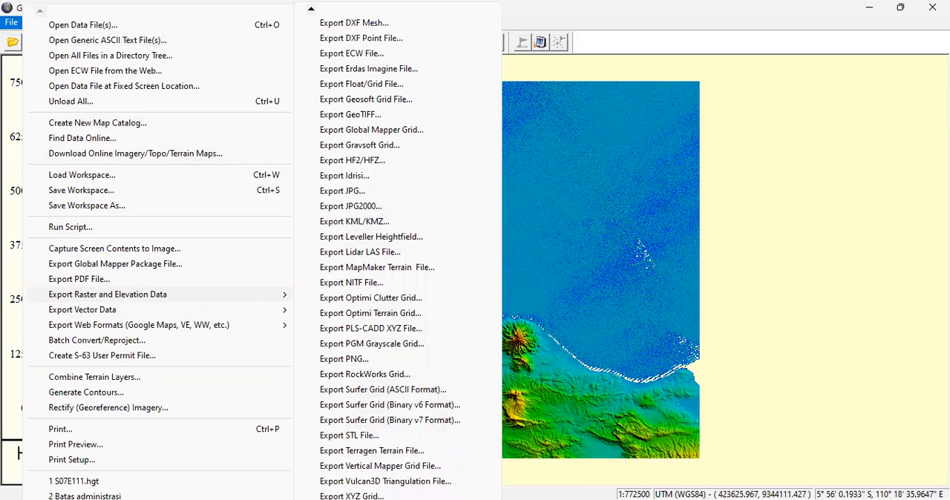
pyautogui.click(383, 483)
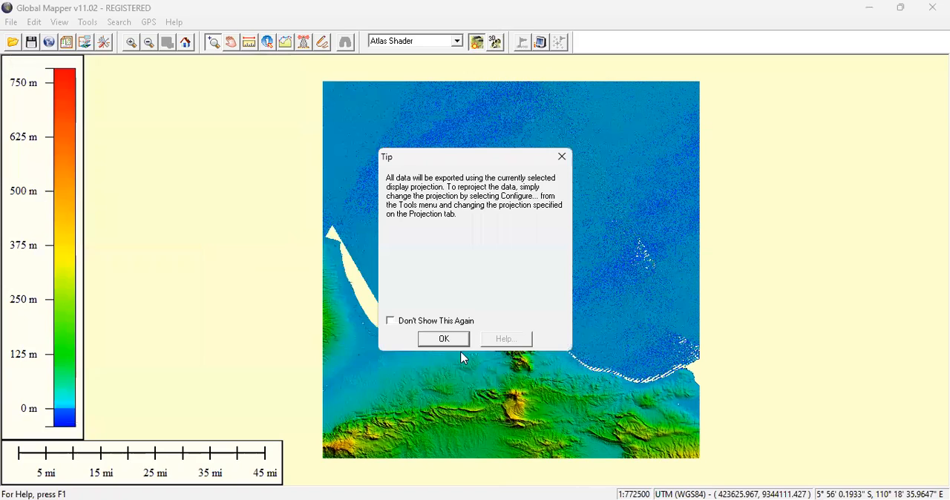
pyautogui.click(459, 344)
# Limit the export bounds to a drawn square of about 33,931 m around the coastal mountain and the hills south of it.
pyautogui.click(550, 73)
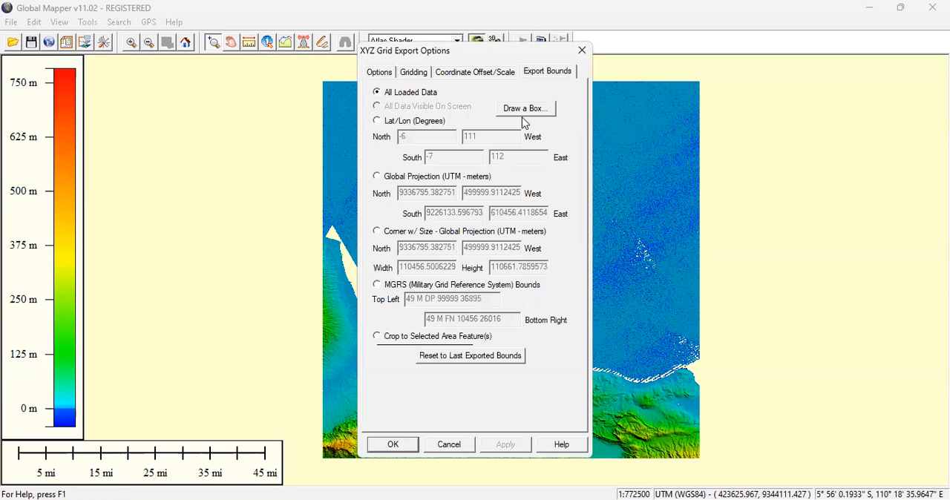
pyautogui.click(534, 113)
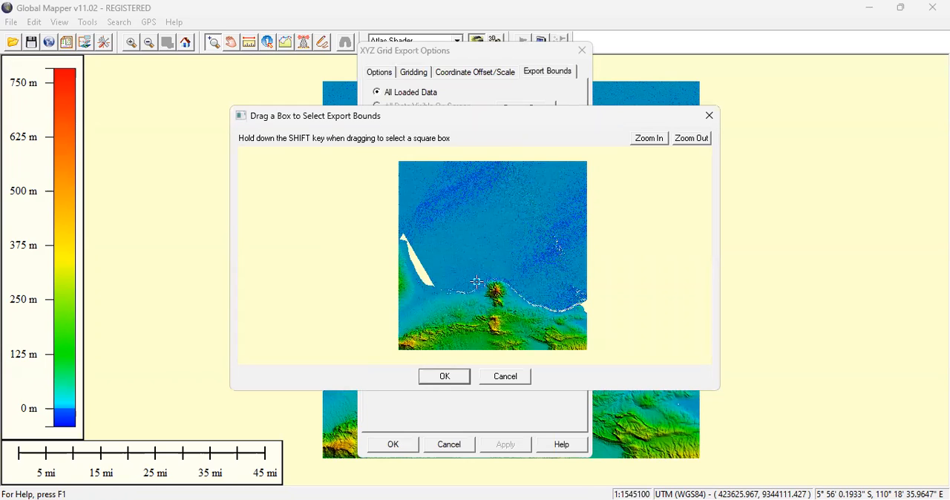
pyautogui.moveTo(476, 281); pyautogui.dragTo(533, 339)
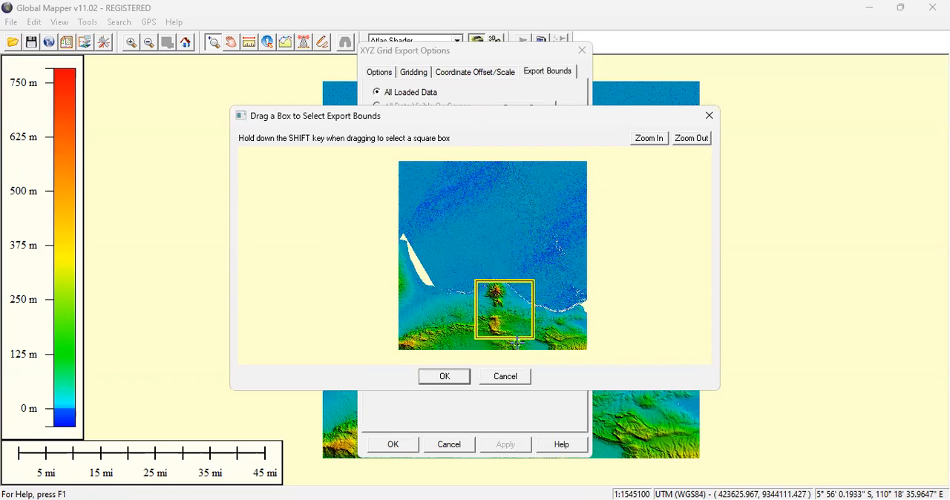
pyautogui.click(443, 376)
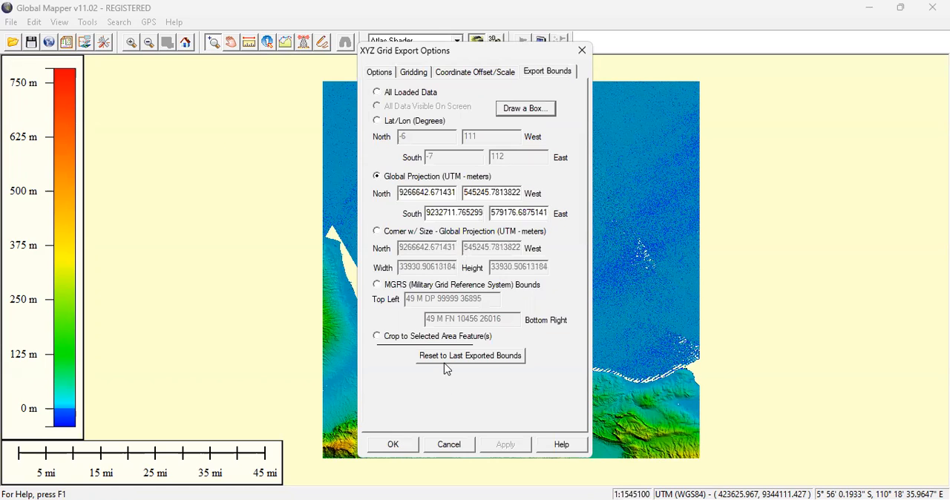
pyautogui.click(399, 449)
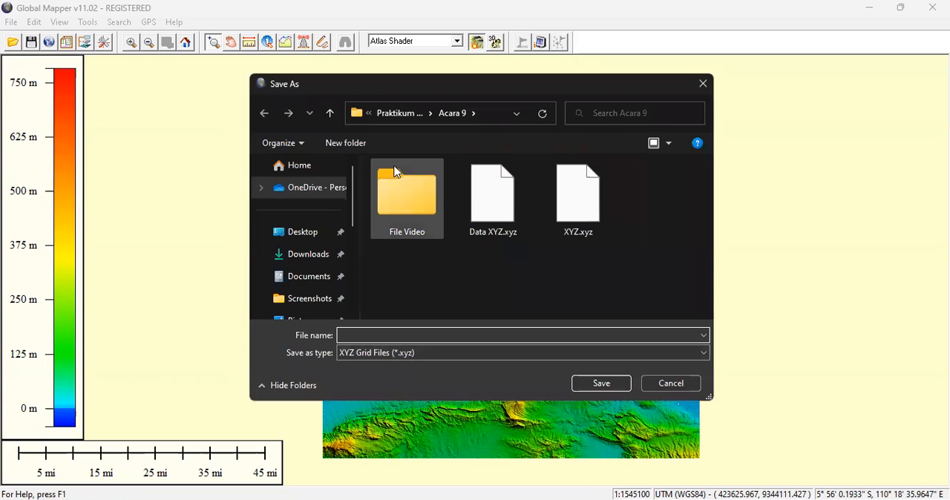
# Save the XYZ grid export as Data XYZ in the File Video folder.
pyautogui.doubleClick(402, 192)
pyautogui.click(376, 333)
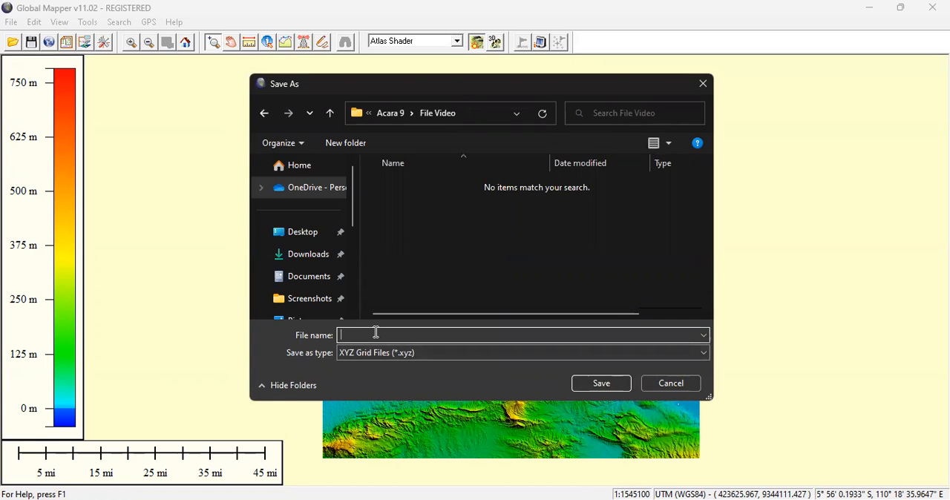
pyautogui.write('Data XYZ')
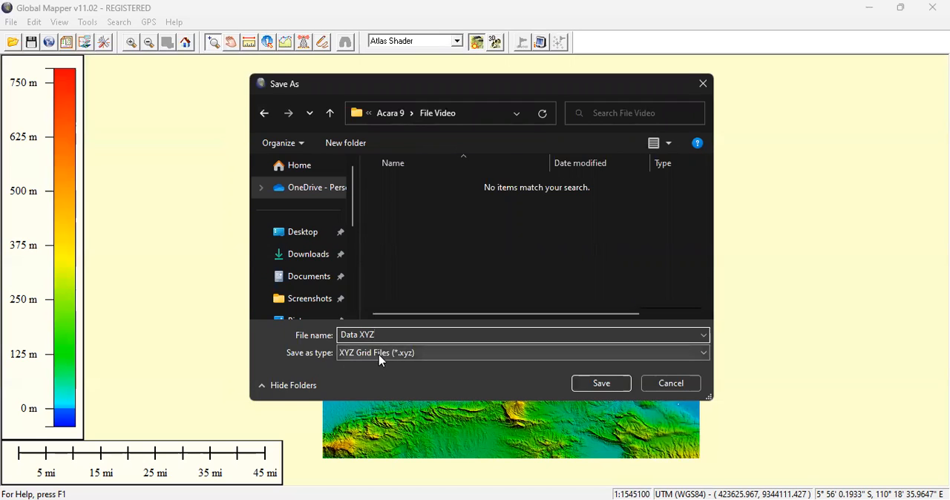
pyautogui.click(597, 385)
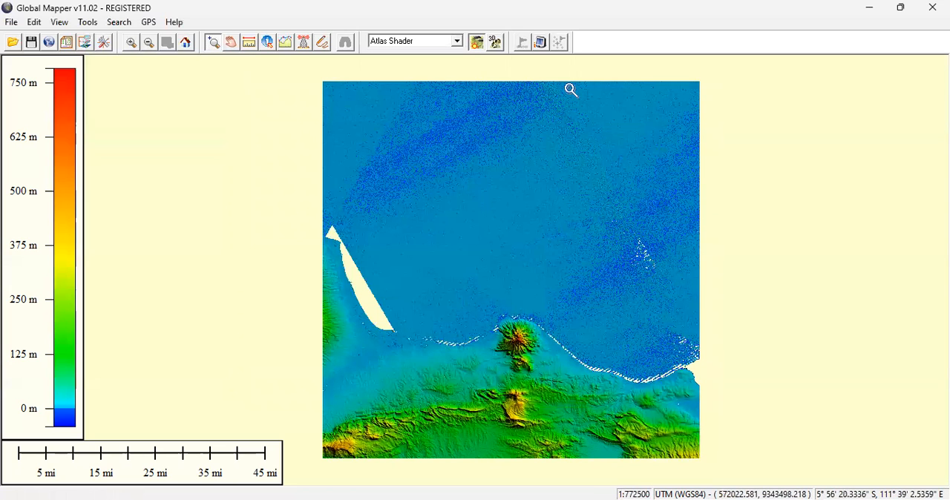
# Switch to Surfer, start opening a document and browse to the File Video folder inside Acara 9.
pyautogui.click(775, 63)
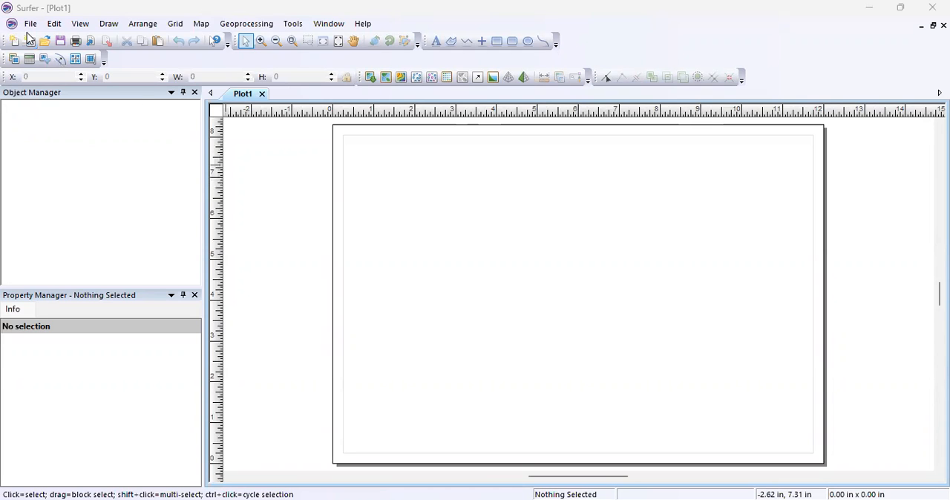
pyautogui.click(29, 28)
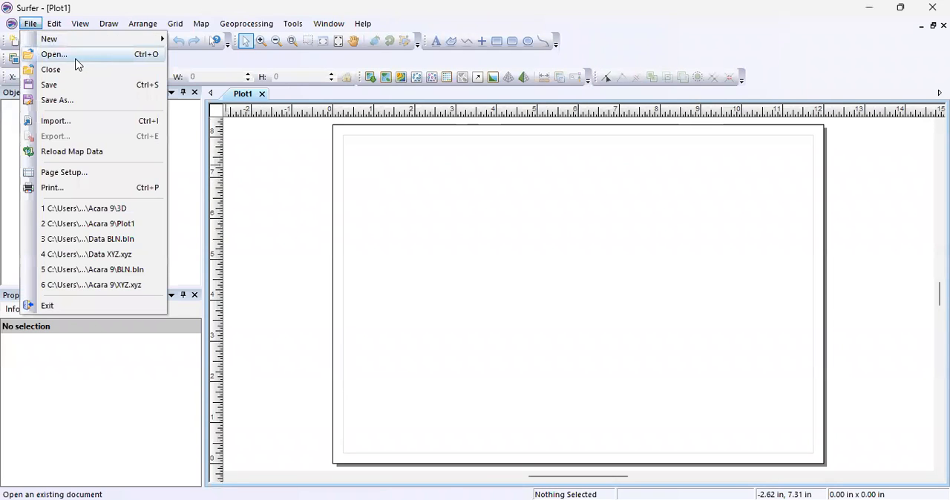
pyautogui.click(75, 57)
pyautogui.scroll(-3, 205, 221)
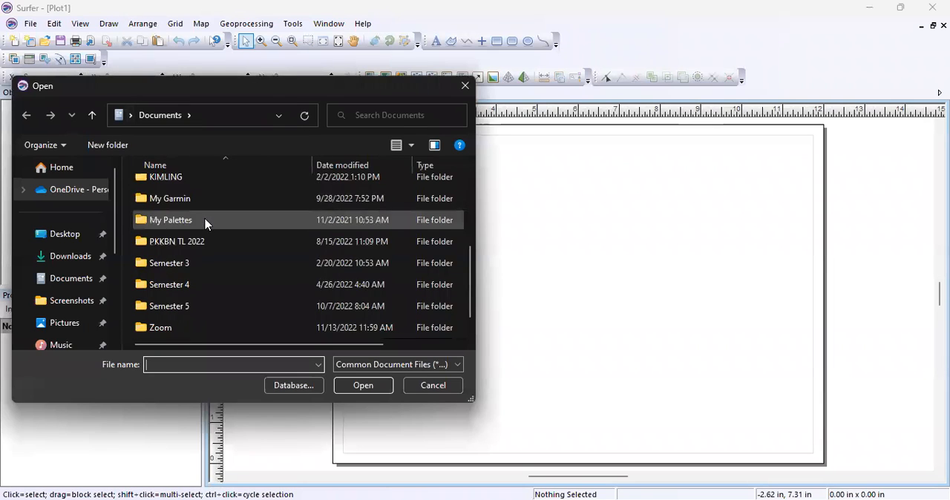
pyautogui.scroll(-1, 76, 292)
pyautogui.scroll(-2, 77, 292)
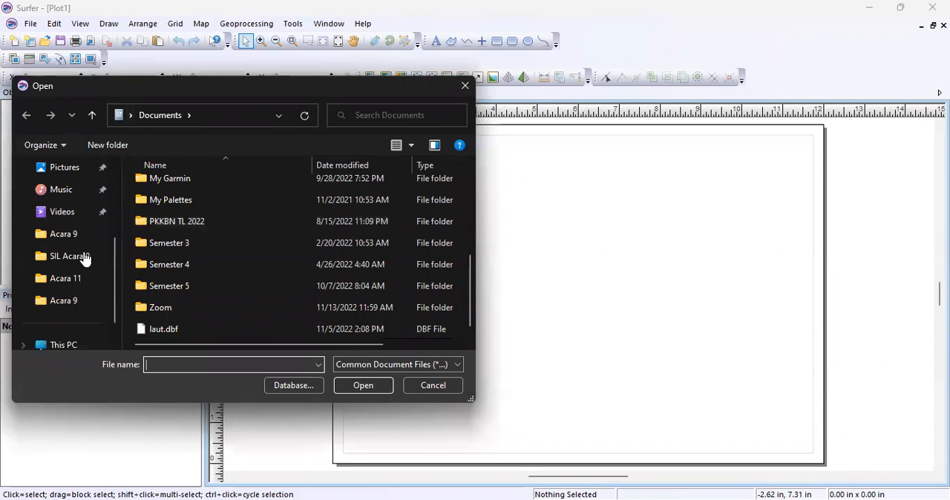
pyautogui.click(83, 236)
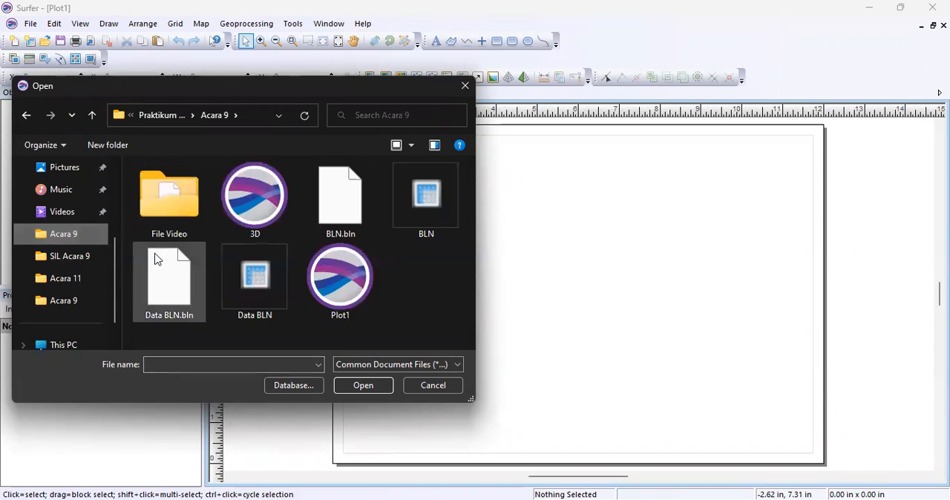
pyautogui.doubleClick(176, 212)
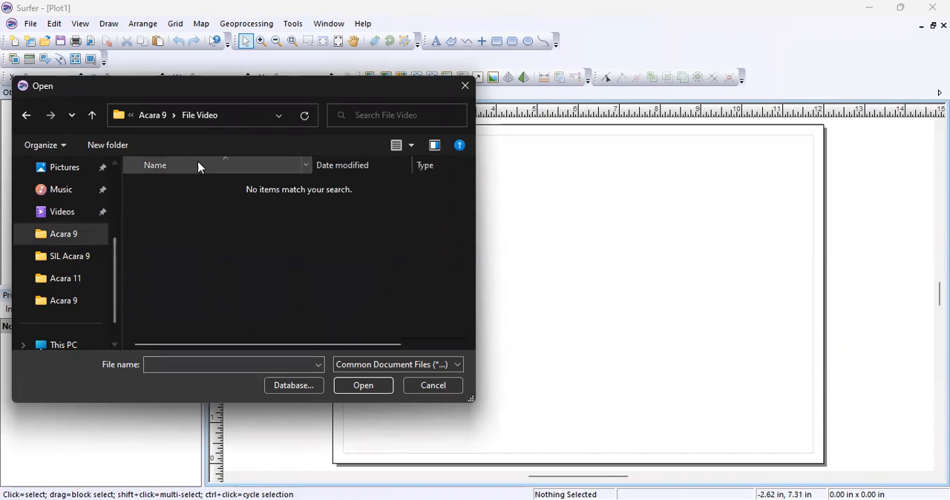
# List all file types and open Data XYZ.xyz as a worksheet, accepting the delimited import options.
pyautogui.click(392, 365)
pyautogui.scroll(-10, 382, 334)
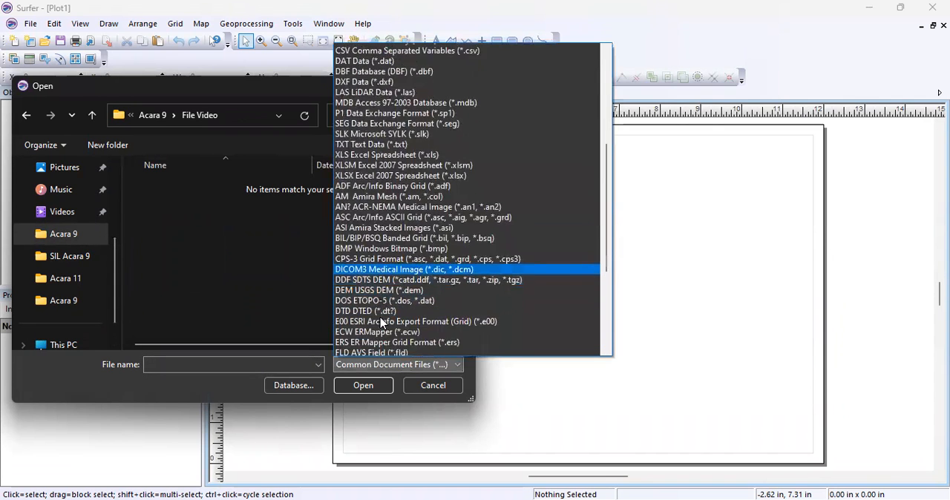
pyautogui.click(379, 349)
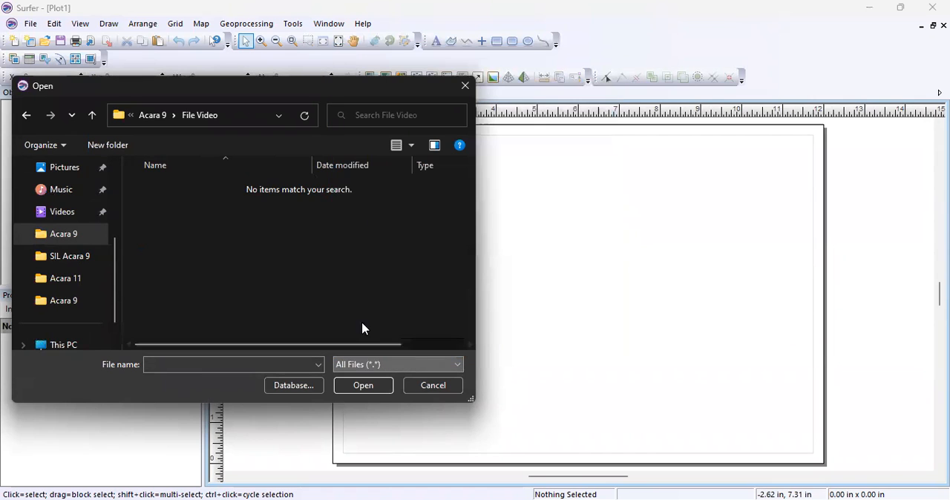
pyautogui.click(193, 190)
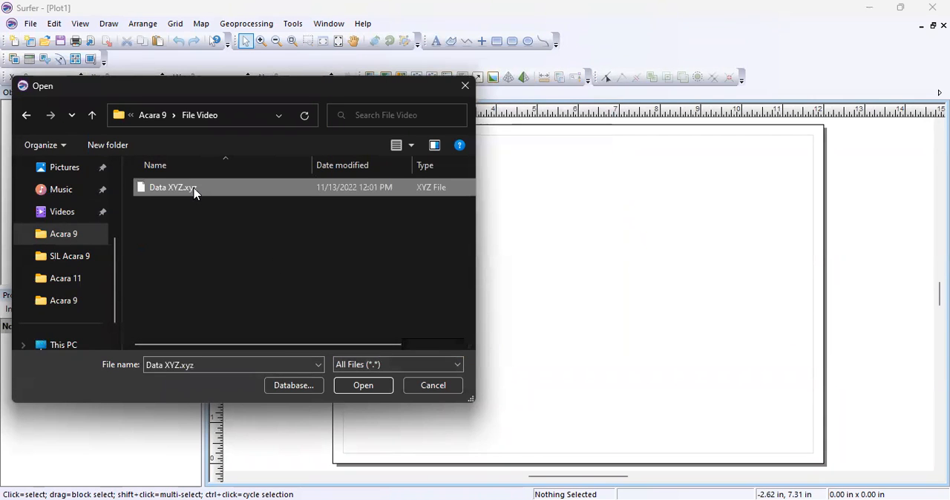
pyautogui.click(354, 392)
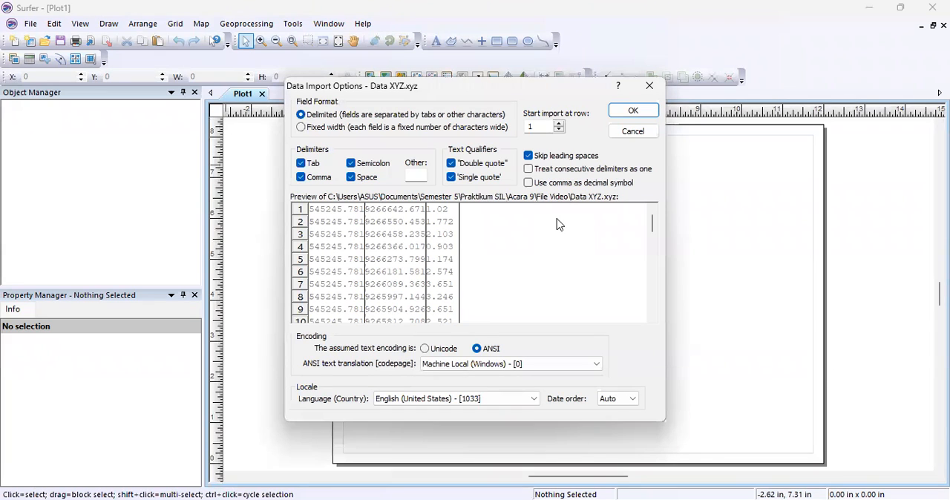
pyautogui.click(634, 111)
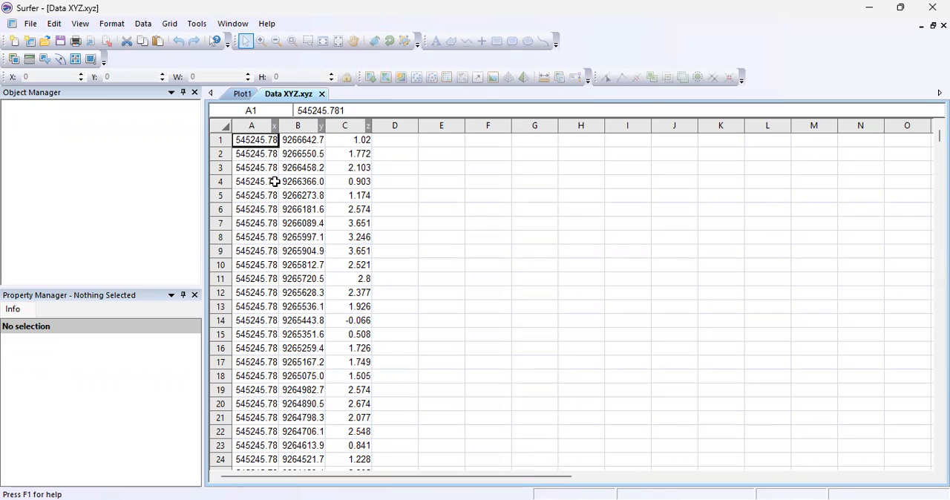
# Save the worksheet as Data BLN in the BLN Golden Software Blanking format in the File Video folder.
pyautogui.click(29, 23)
pyautogui.moveTo(54, 23)
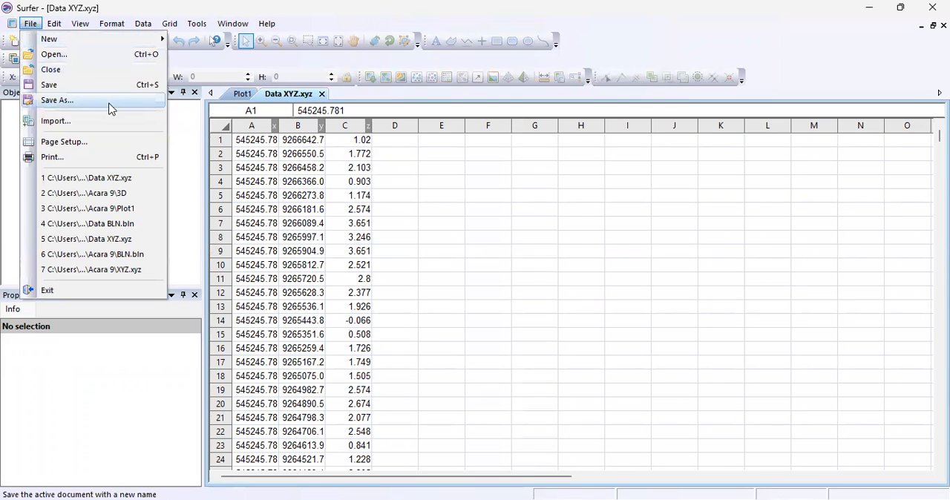
pyautogui.click(110, 104)
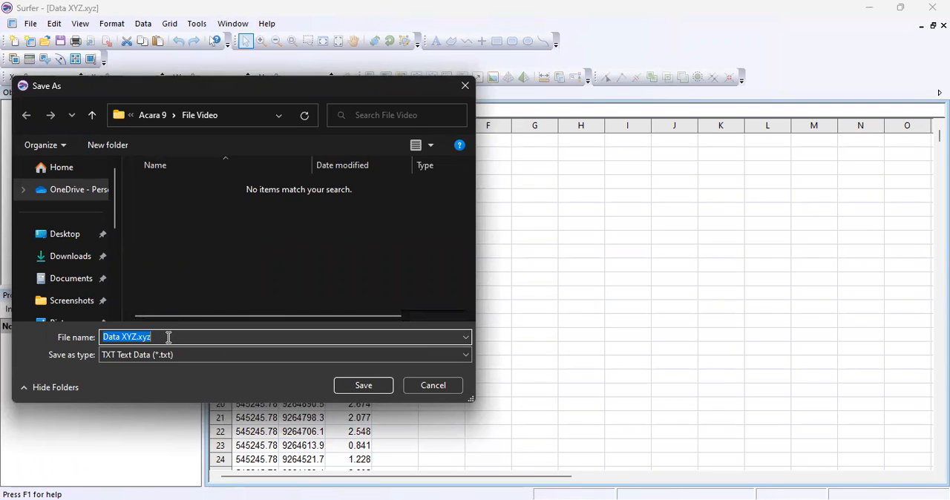
pyautogui.press('BackSpace')
pyautogui.write('dATA ')
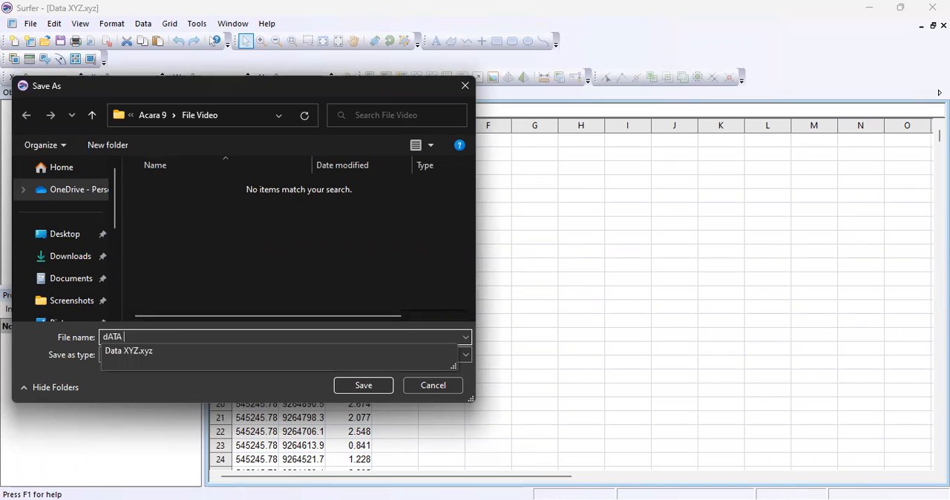
pyautogui.write('bln')
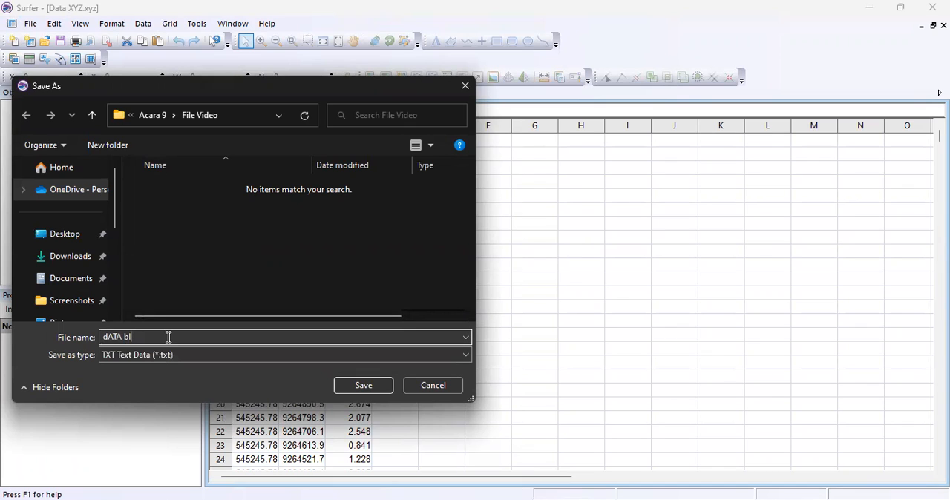
pyautogui.press('BackSpace')
pyautogui.press('BackSpace')
pyautogui.press('BackSpace')
pyautogui.press('BackSpace')
pyautogui.press('BackSpace')
pyautogui.press('BackSpace')
pyautogui.press('BackSpace')
pyautogui.write('Data BLN')
pyautogui.click(178, 359)
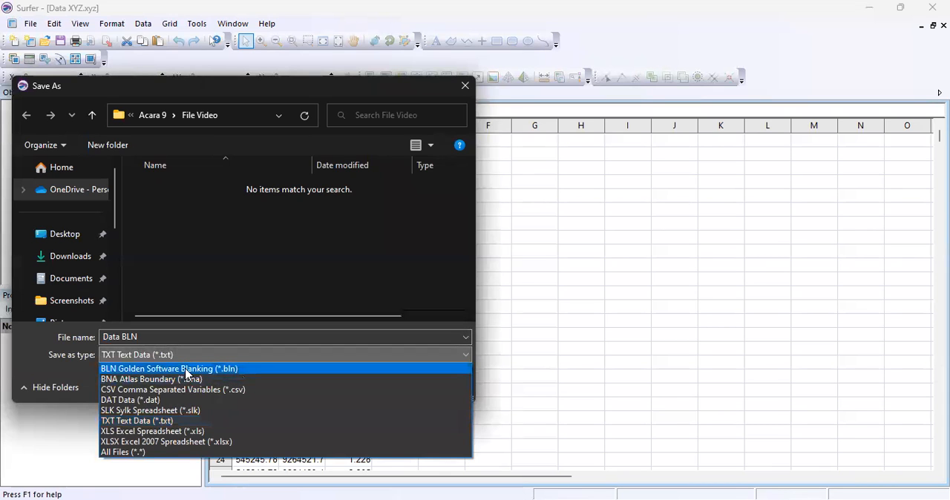
pyautogui.click(187, 371)
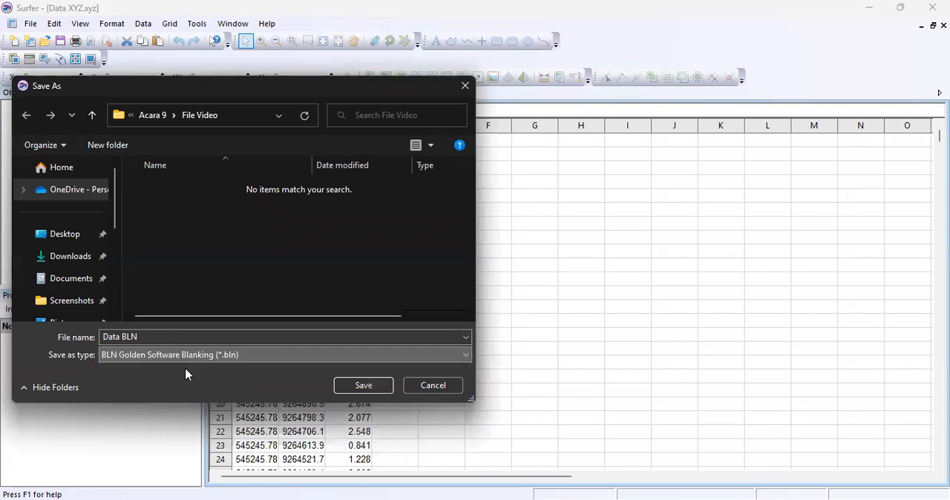
pyautogui.click(362, 389)
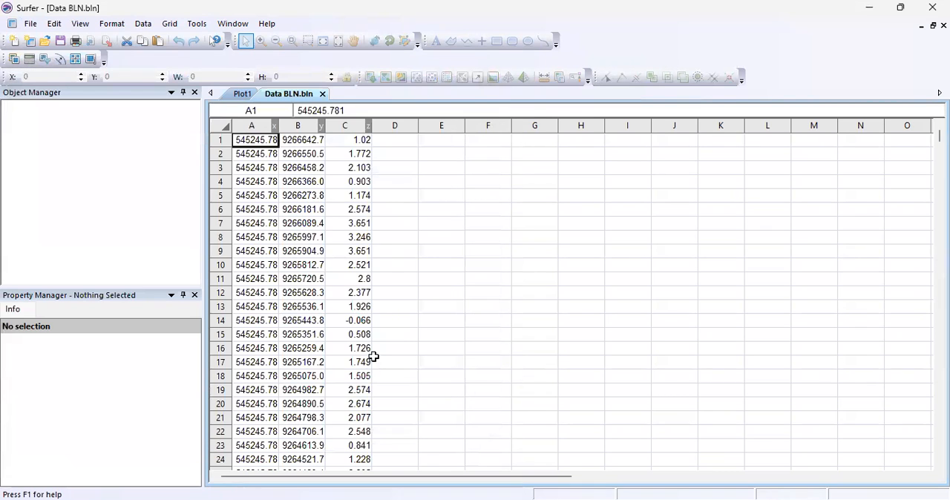
# From the Plot1 document, grid Data BLN.bln with the Nearest Neighbor method and close the gridding report without saving it.
pyautogui.click(242, 93)
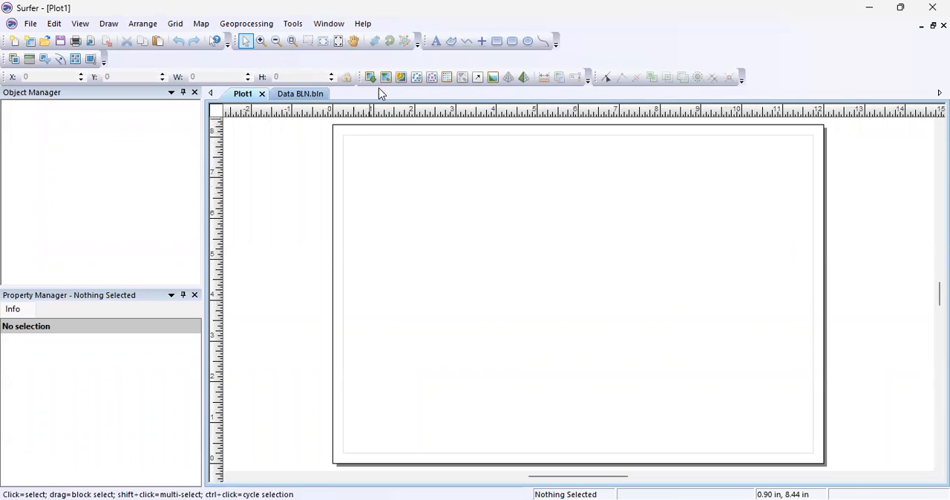
pyautogui.click(175, 23)
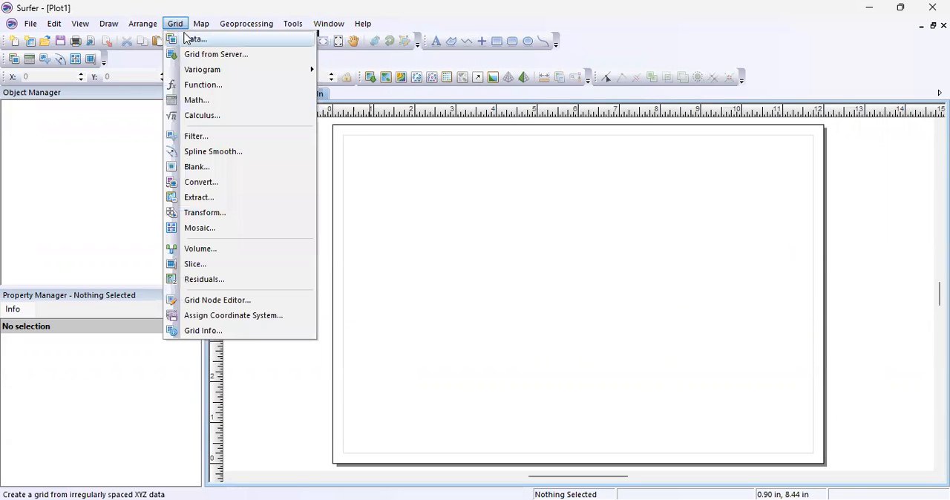
pyautogui.click(188, 39)
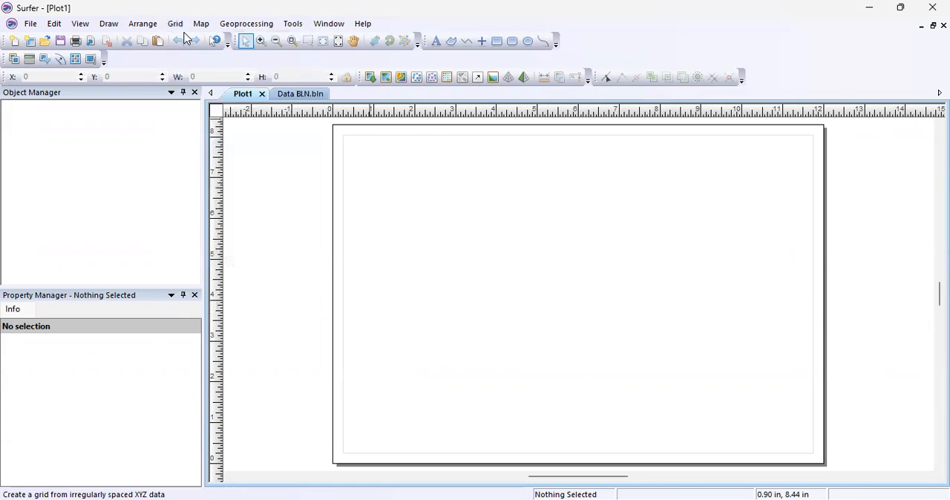
pyautogui.click(205, 72)
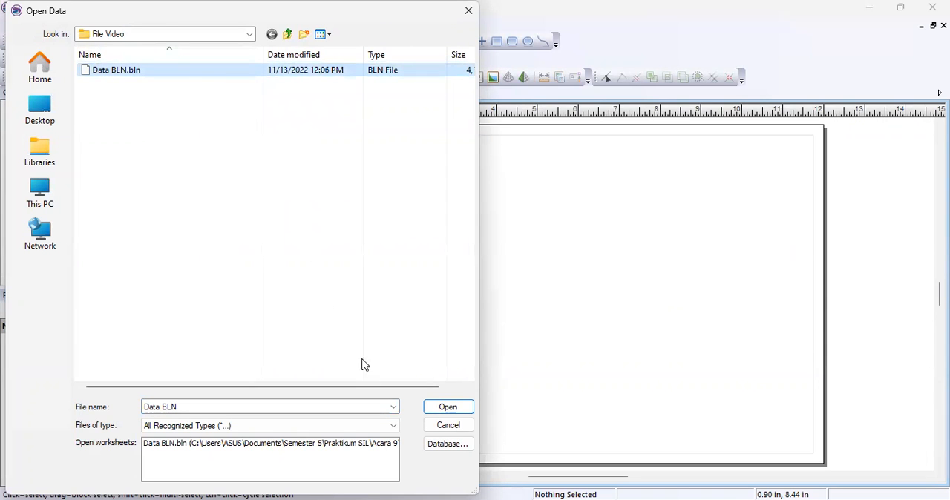
pyautogui.click(431, 408)
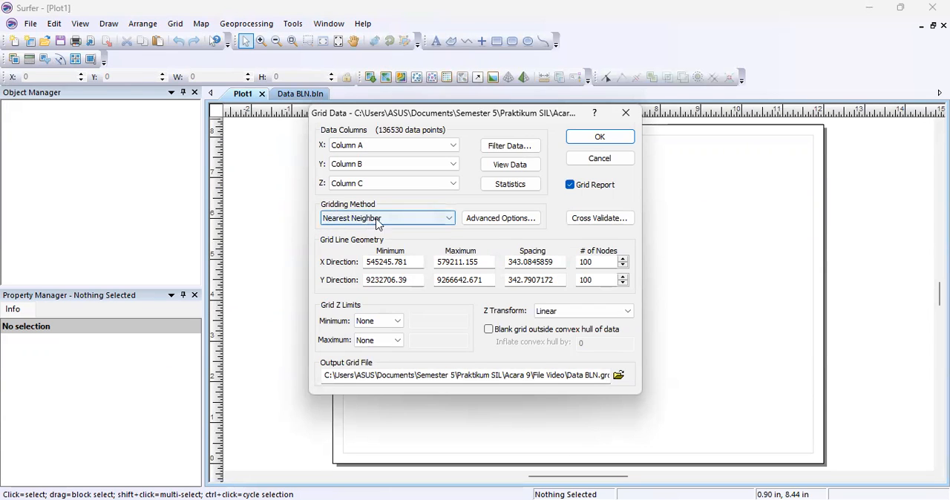
pyautogui.click(608, 144)
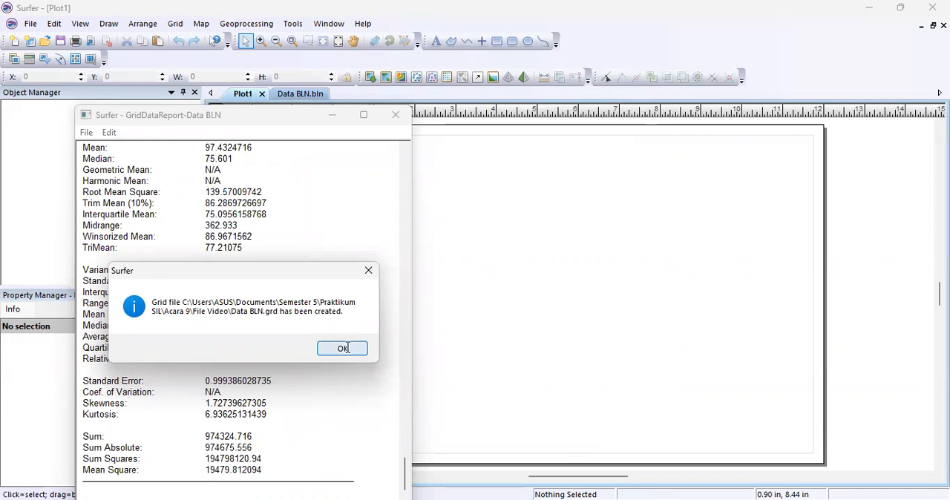
pyautogui.click(344, 349)
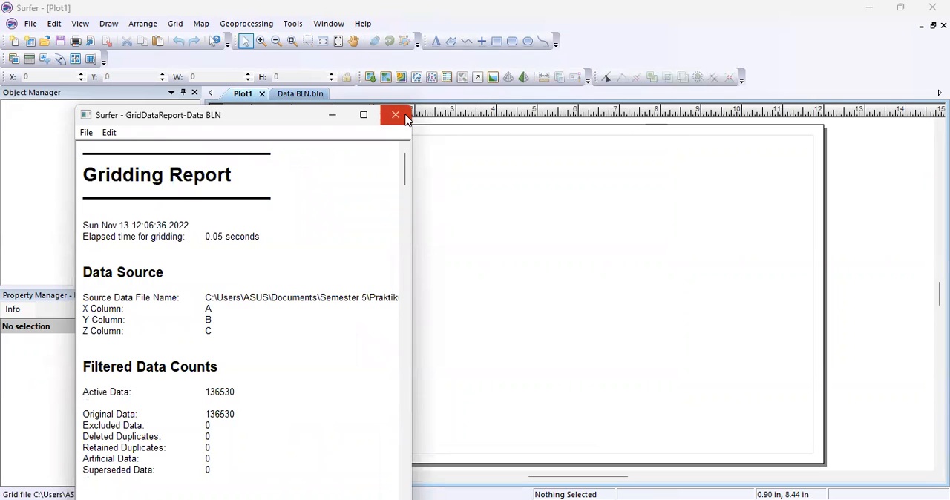
pyautogui.click(396, 115)
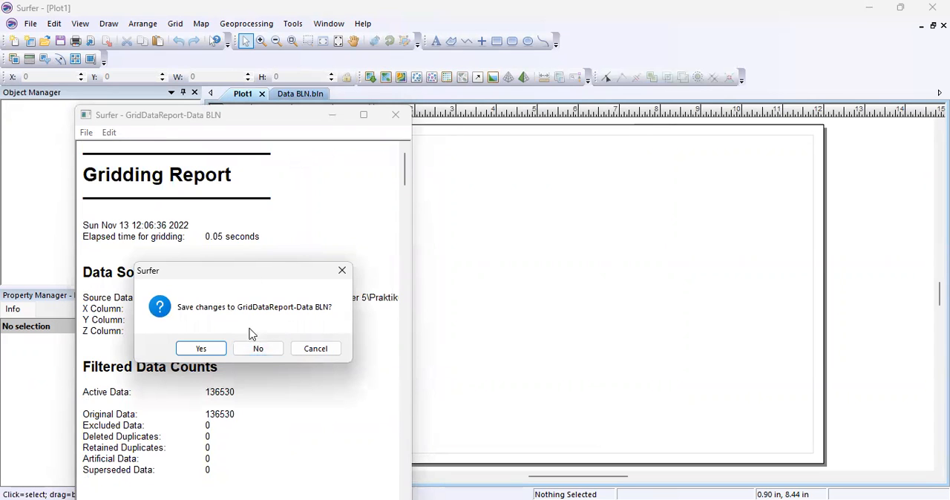
pyautogui.click(277, 345)
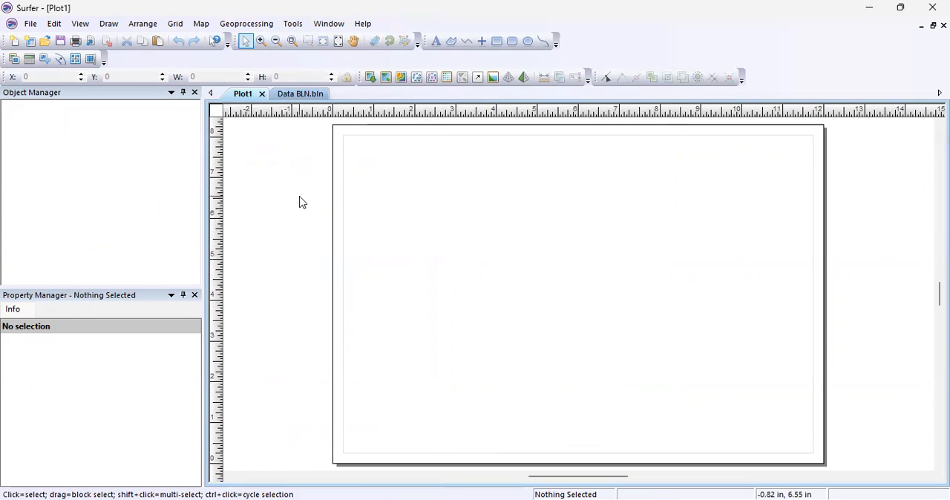
# Create a contour map on the plot page from the Data BLN grid file.
pyautogui.click(401, 78)
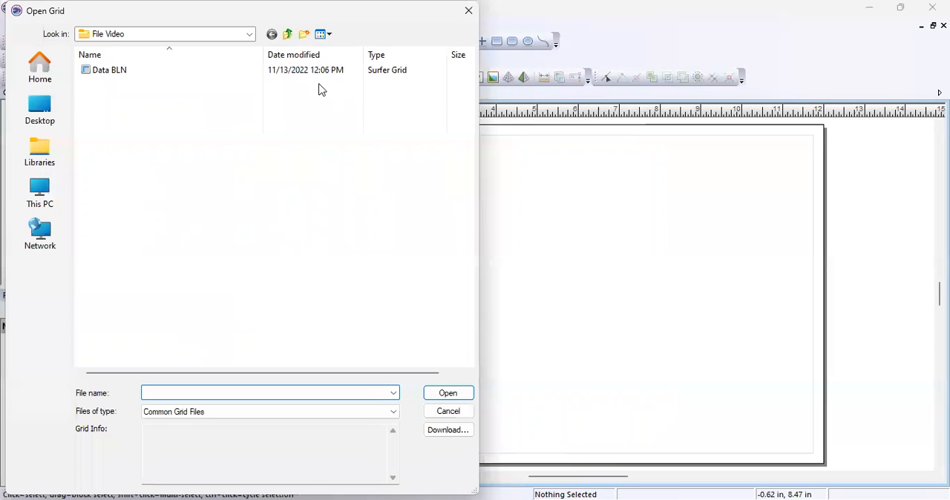
pyautogui.click(149, 73)
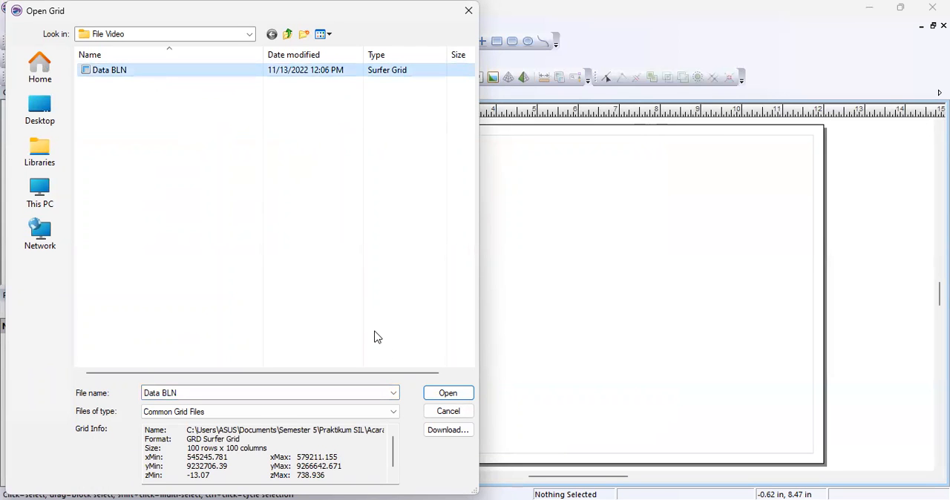
pyautogui.click(436, 399)
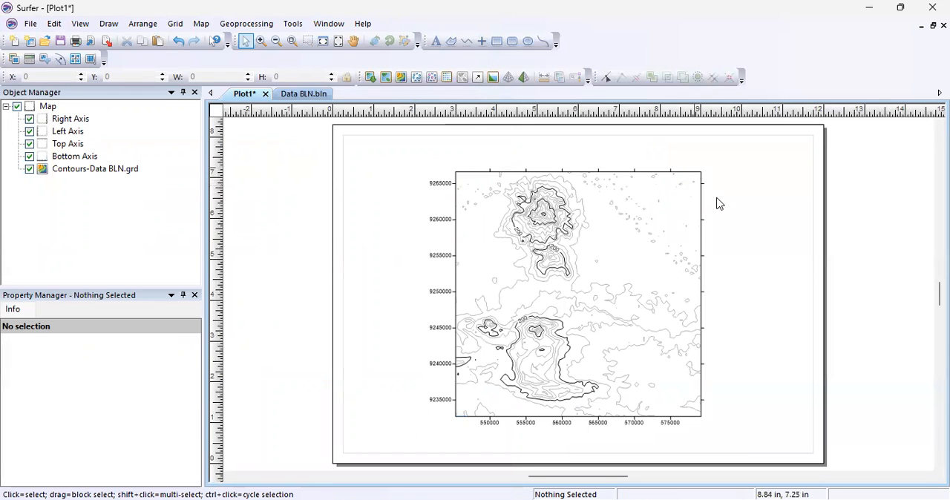
# Show the major tick labels on the contour map's right axis and top axis.
pyautogui.click(82, 121)
pyautogui.click(83, 121)
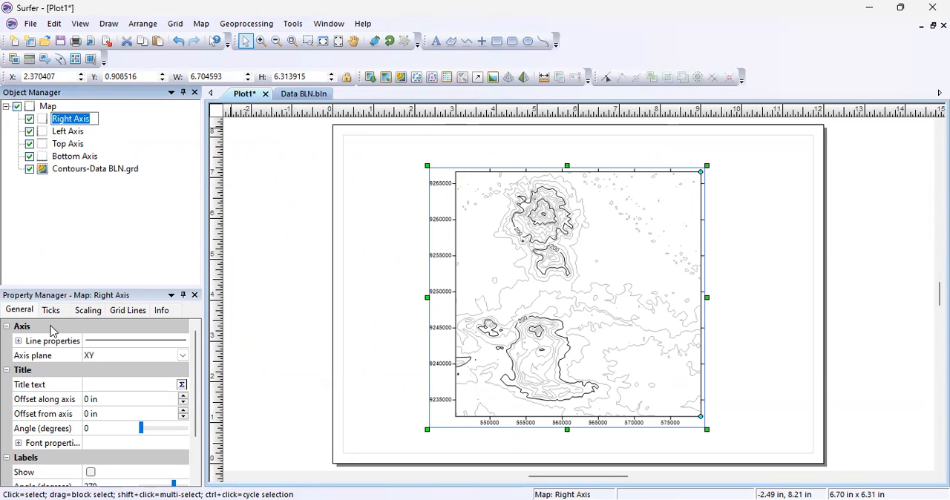
pyautogui.click(21, 309)
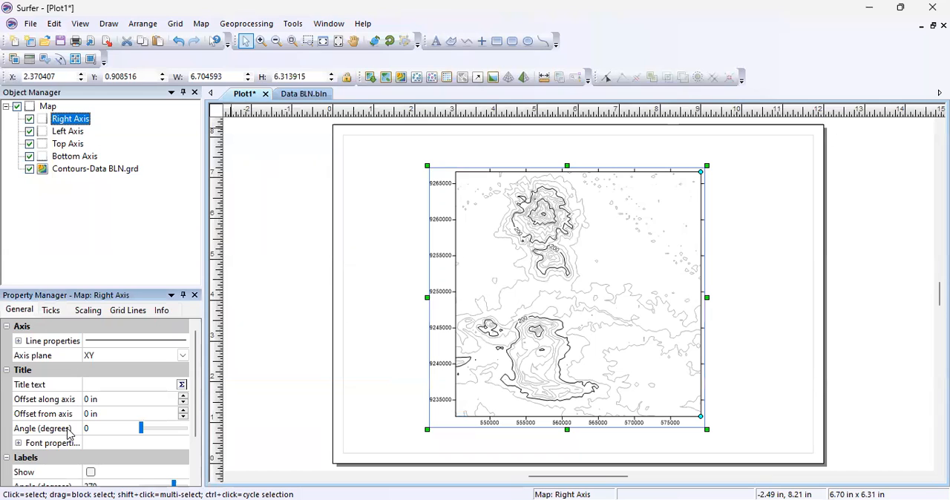
pyautogui.click(90, 473)
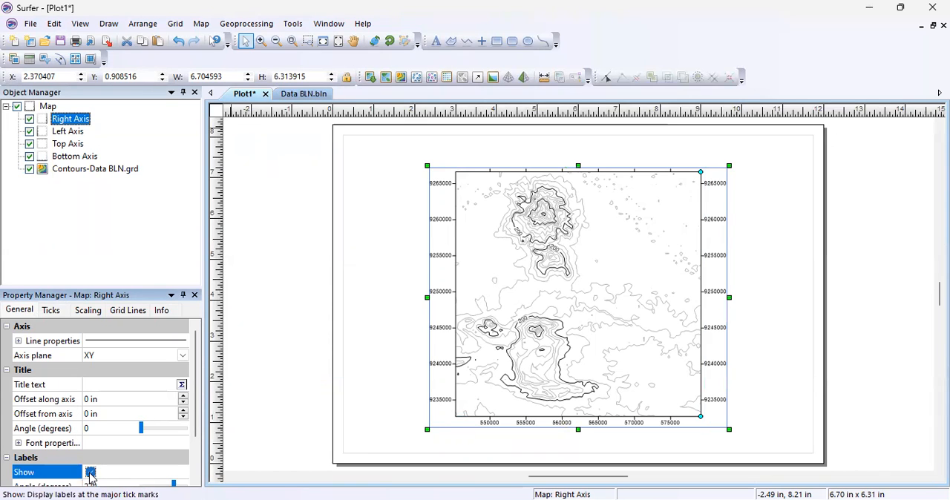
pyautogui.click(67, 145)
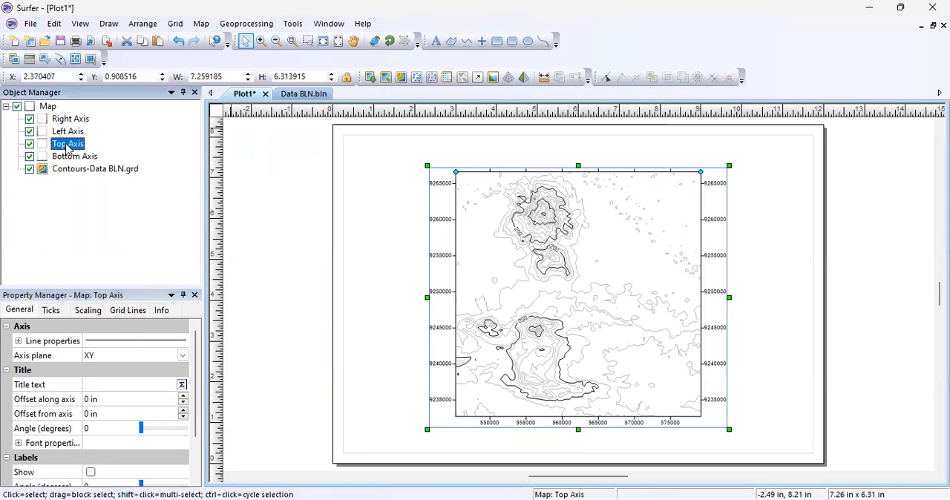
pyautogui.click(90, 473)
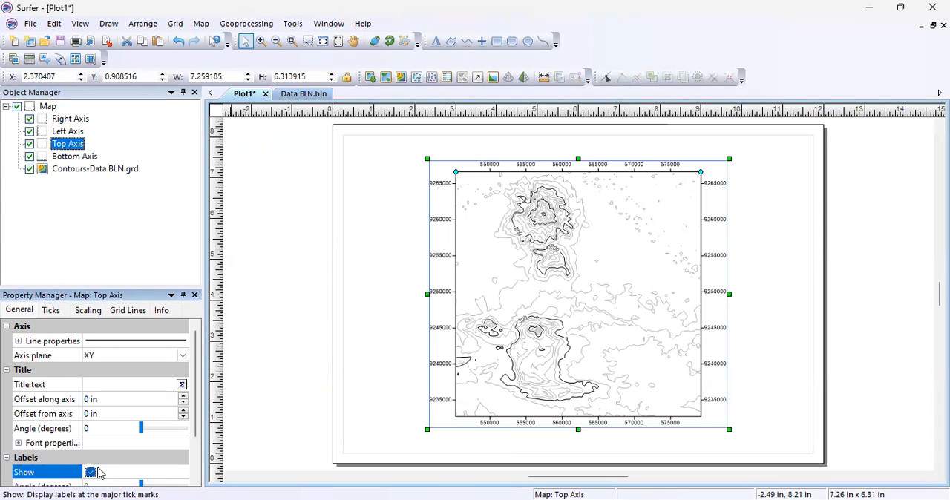
# Show grid lines at the top axis's major ticks and colour them orange.
pyautogui.click(127, 311)
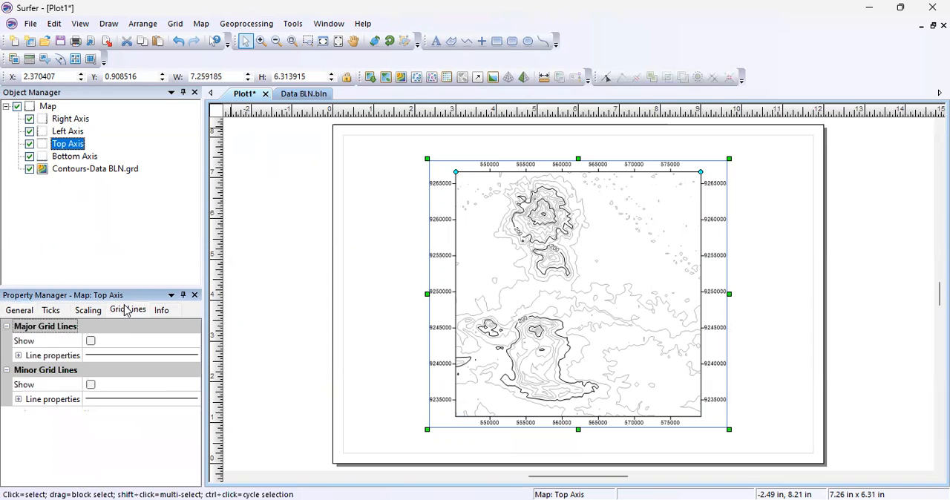
pyautogui.click(91, 343)
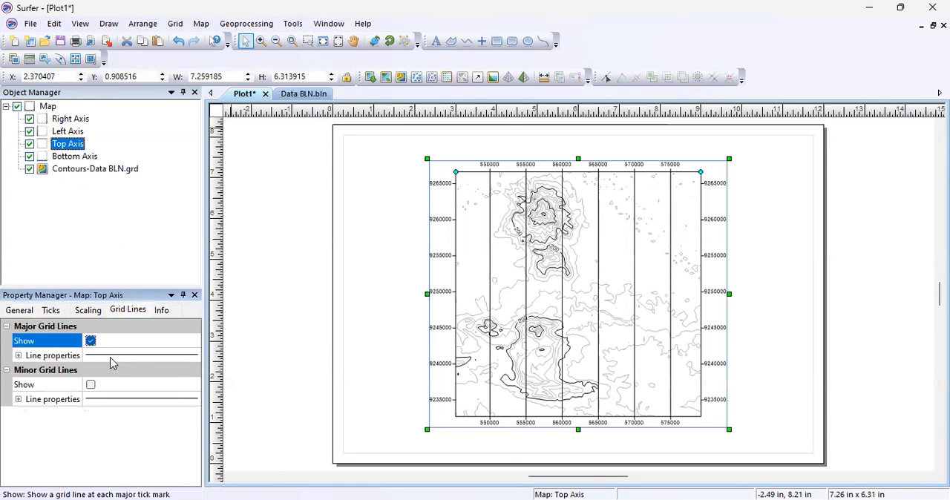
pyautogui.click(113, 357)
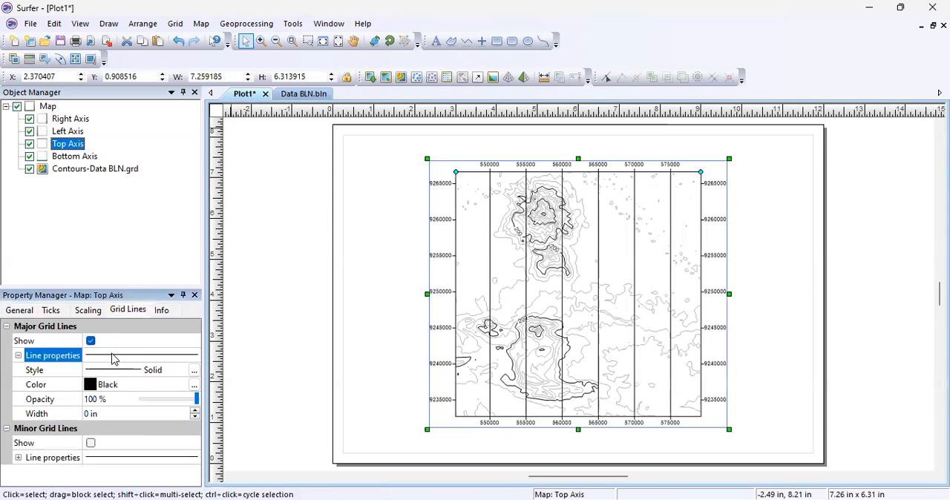
pyautogui.click(110, 385)
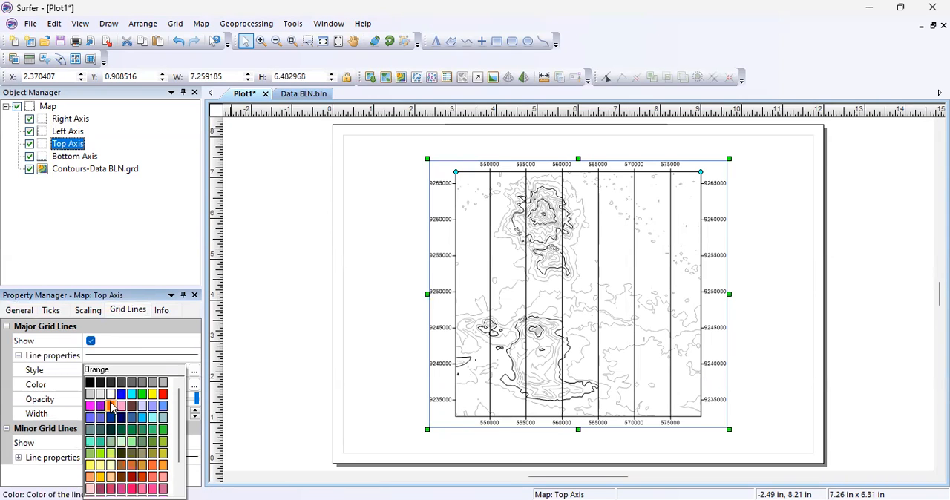
pyautogui.click(111, 407)
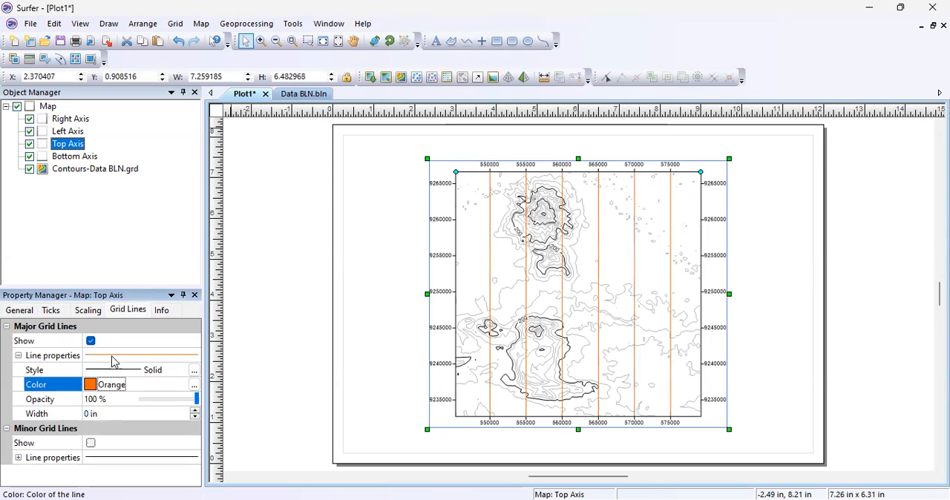
# Show the right axis's major grid lines and set their line colour to orange.
pyautogui.click(79, 121)
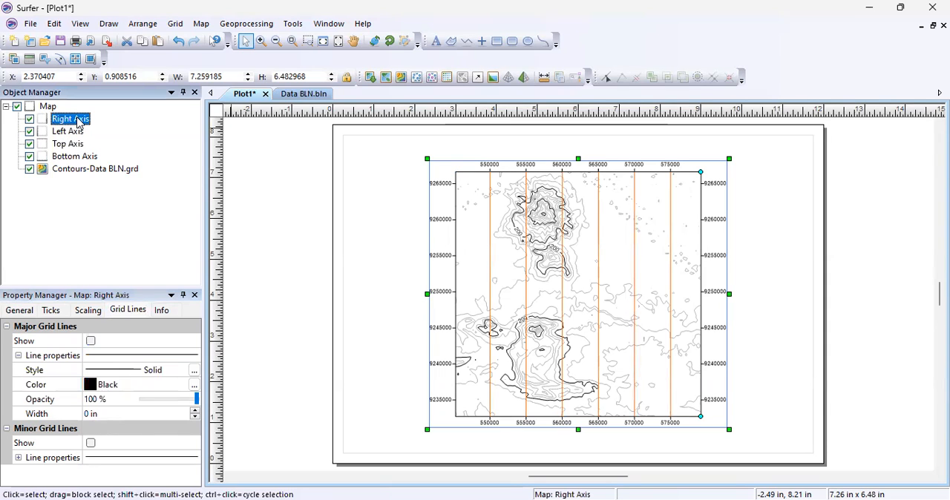
pyautogui.click(97, 387)
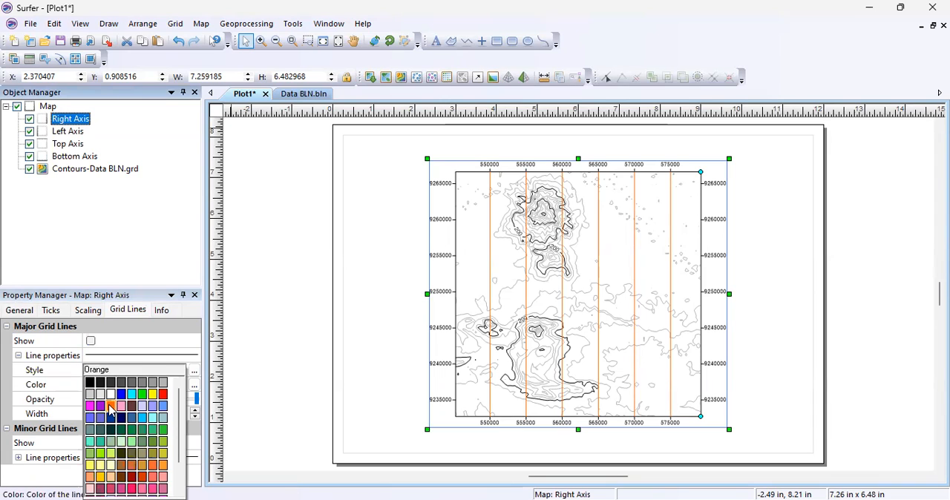
pyautogui.click(110, 407)
pyautogui.click(91, 341)
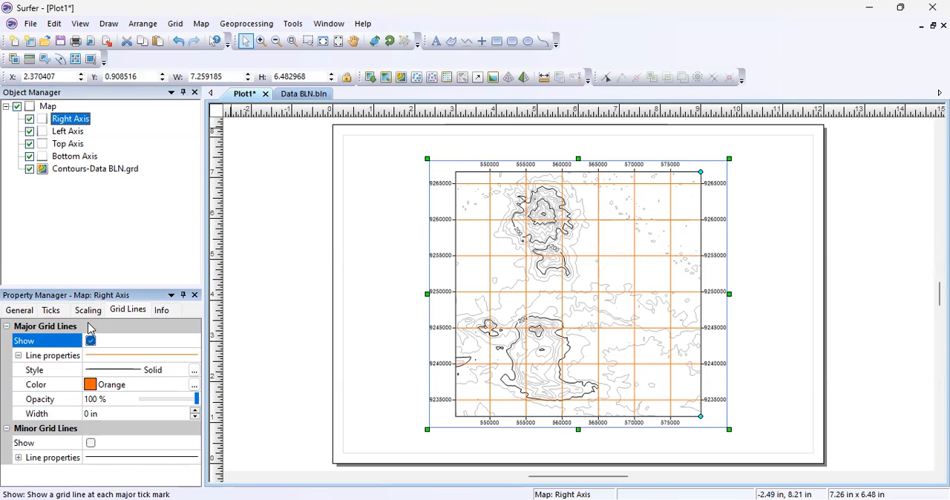
# Set the right axis's label font to Times New Roman and the label angle to 360 degrees.
pyautogui.click(19, 310)
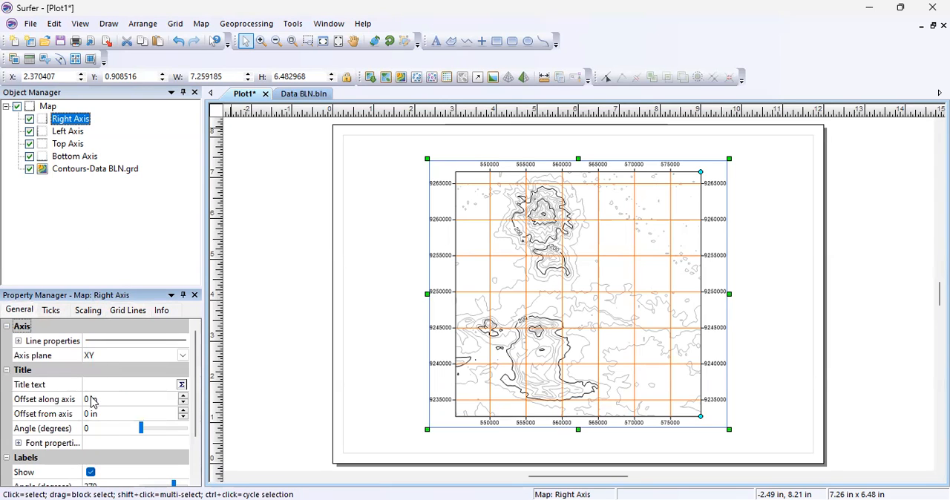
pyautogui.scroll(-2, 111, 443)
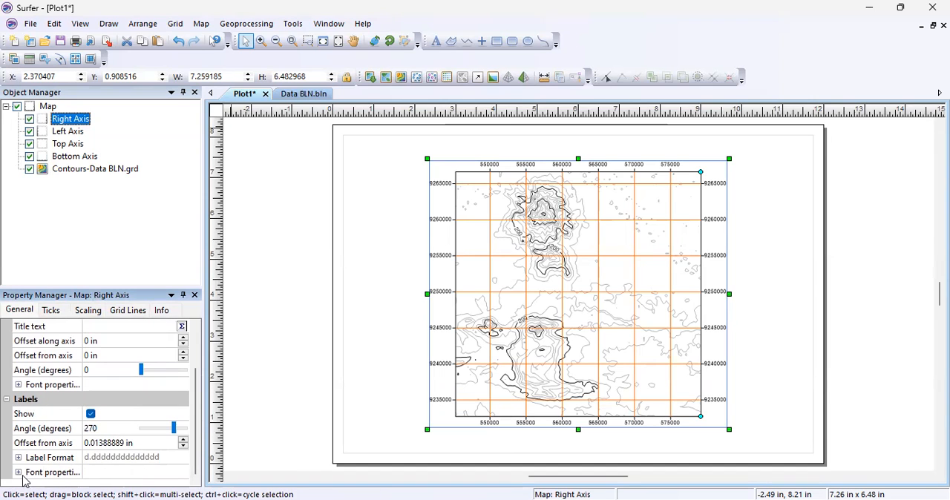
pyautogui.click(44, 472)
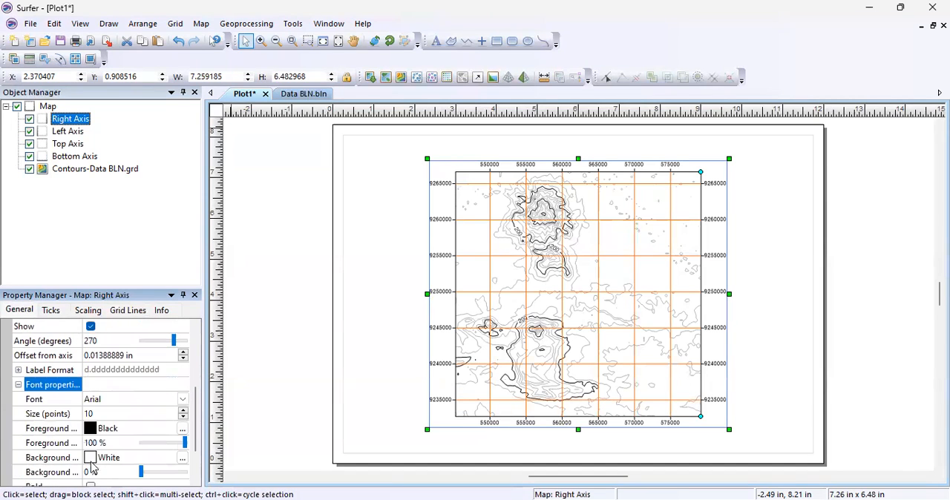
pyautogui.click(119, 401)
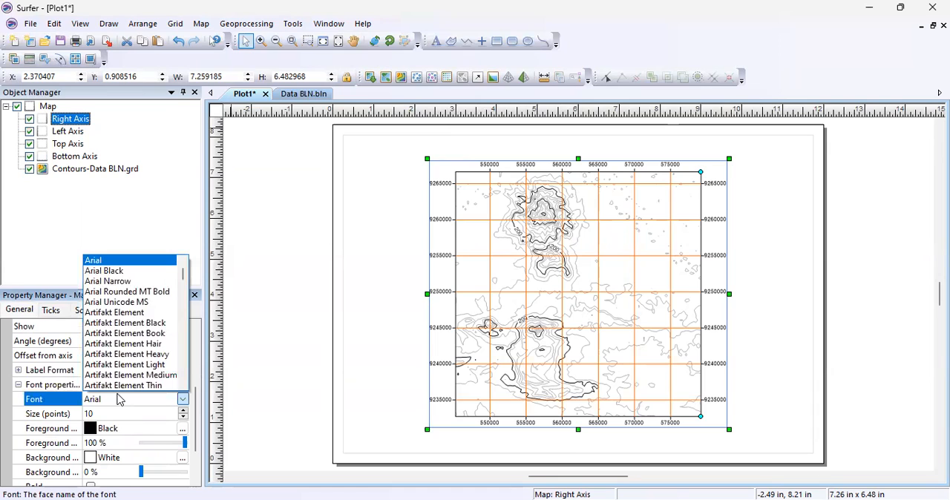
pyautogui.write('ti')
pyautogui.press('Return')
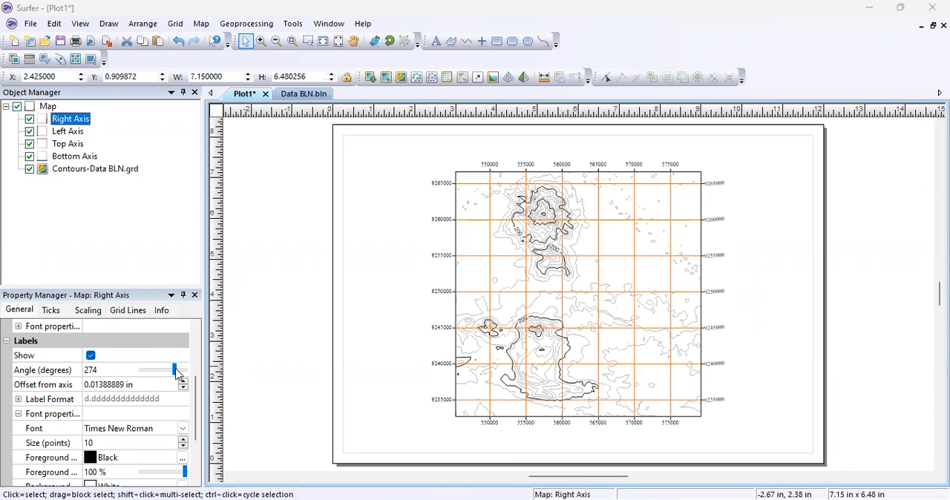
pyautogui.moveTo(176, 371); pyautogui.dragTo(186, 370)
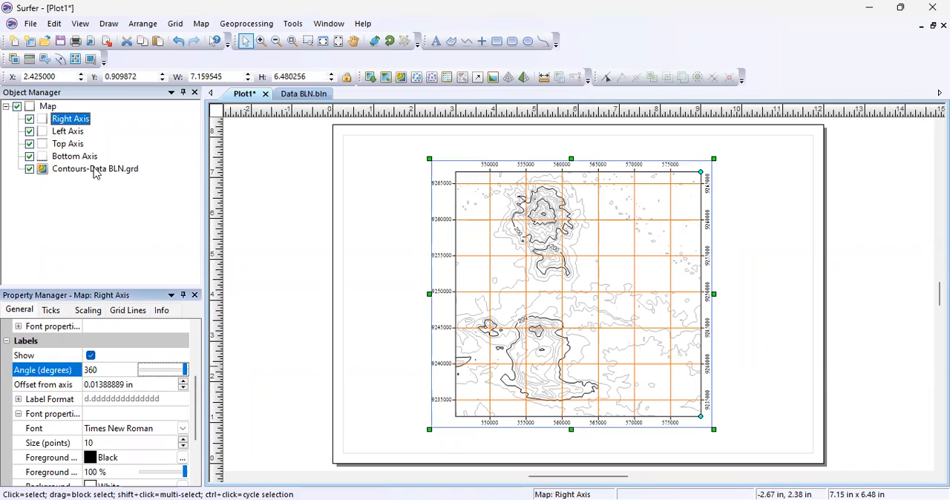
# Rotate the left axis's tick labels so they run vertically along the map edge.
pyautogui.click(69, 144)
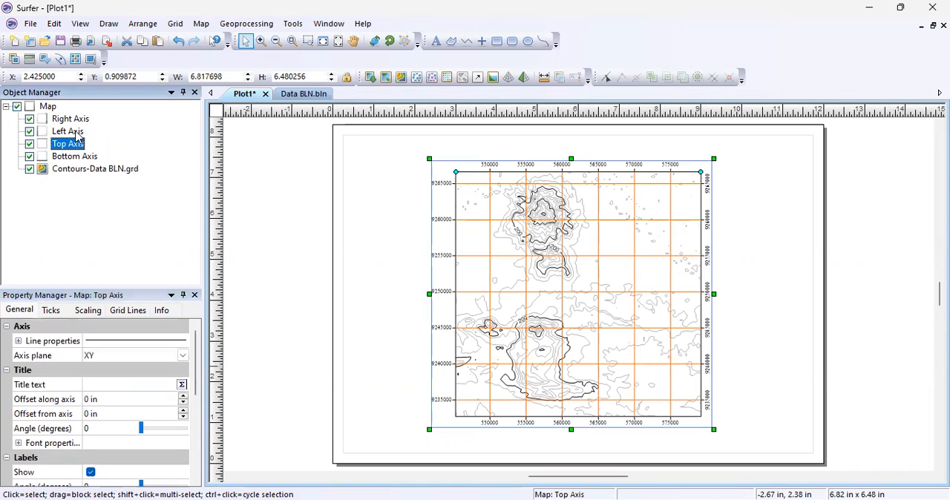
pyautogui.click(77, 132)
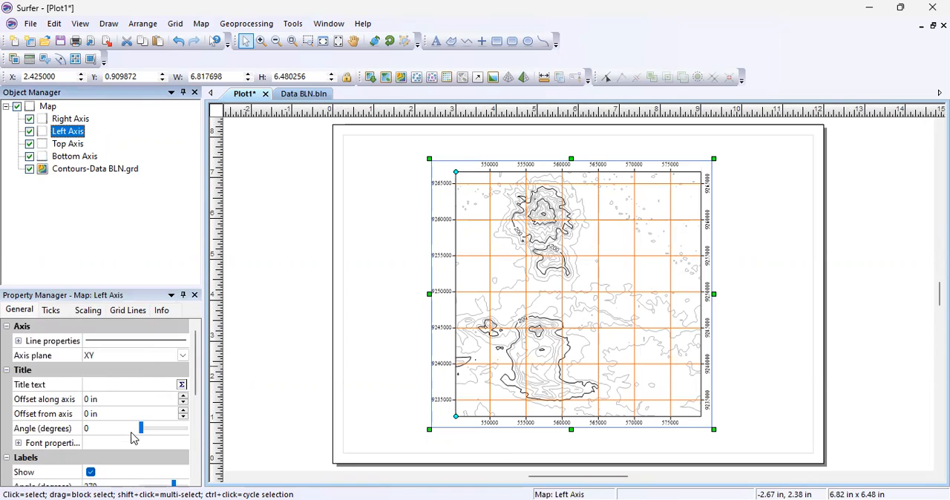
pyautogui.scroll(-2, 133, 438)
pyautogui.moveTo(176, 404); pyautogui.dragTo(166, 402)
pyautogui.click(143, 256)
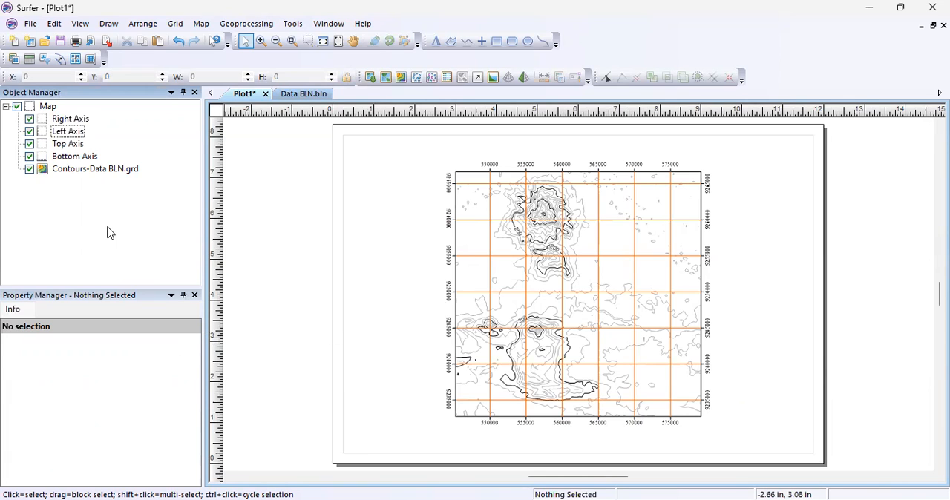
# Turn off automatic scaling on the right axis and apply a major interval of 10000 to it and the other map axes.
pyautogui.click(75, 121)
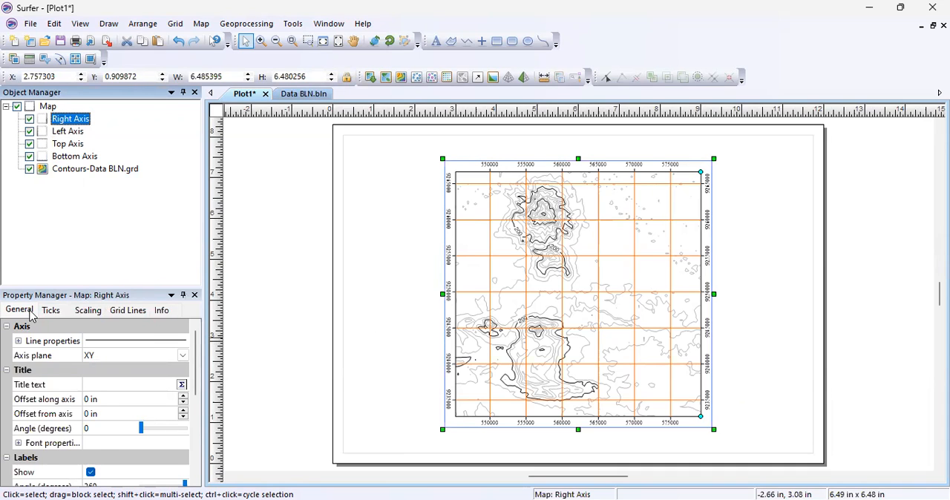
pyautogui.click(93, 311)
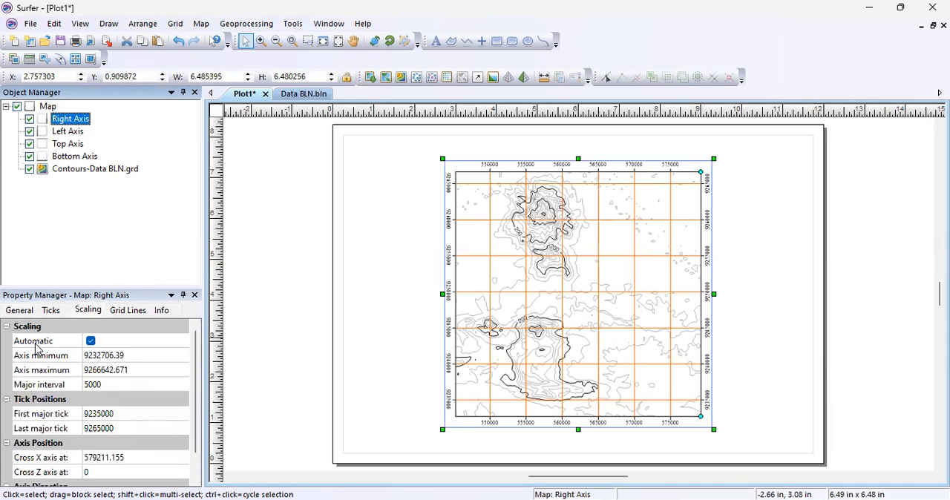
pyautogui.click(90, 341)
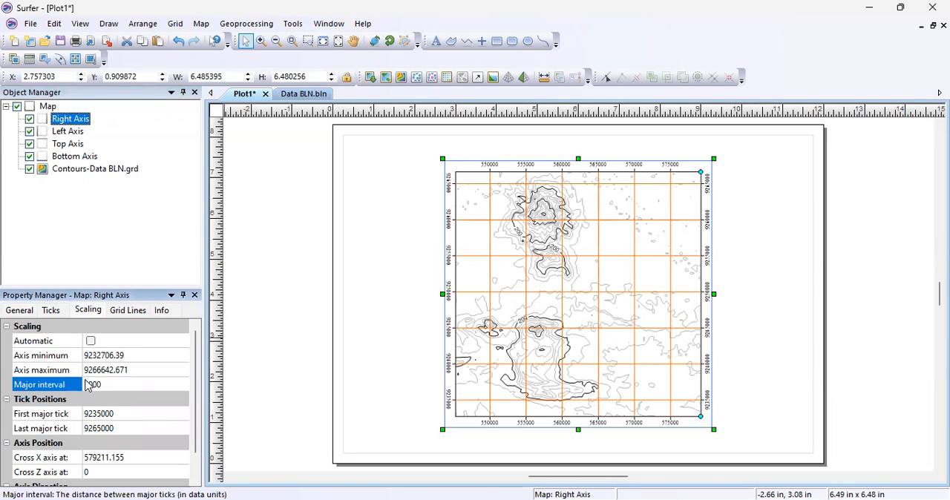
pyautogui.write('000')
pyautogui.click(104, 227)
pyautogui.click(74, 138)
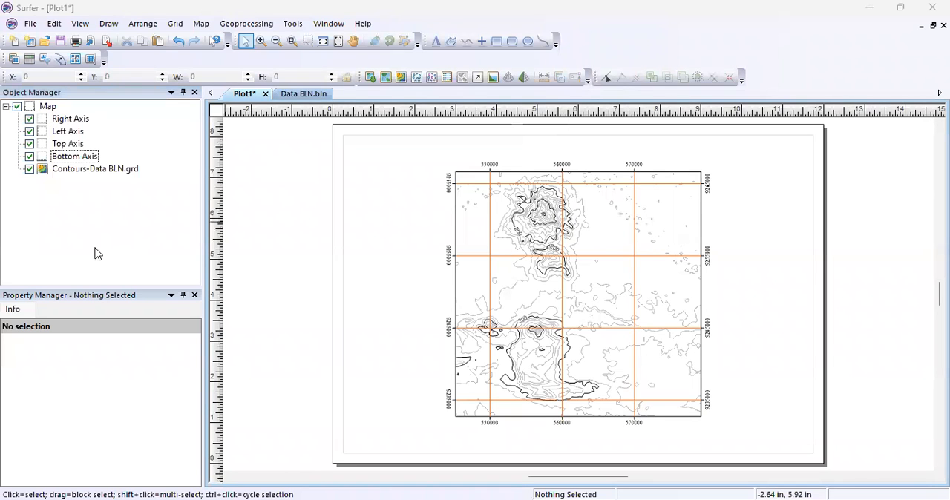
# Set the major contour lines of the Data BLN contour layer to orange with a width of 0.03 in.
pyautogui.click(87, 172)
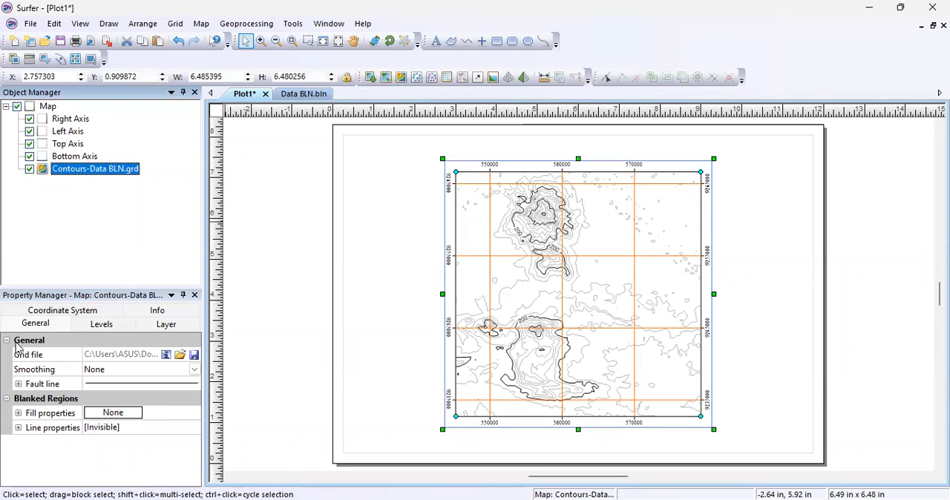
pyautogui.click(101, 326)
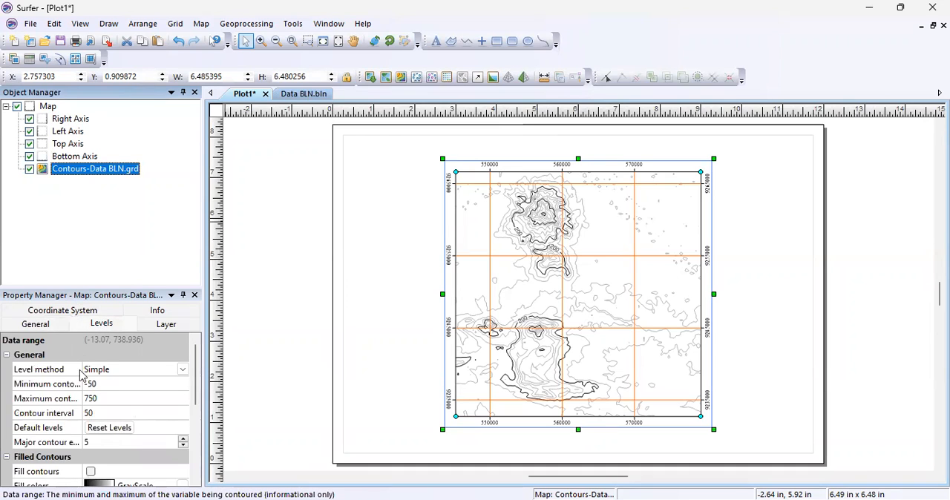
pyautogui.scroll(-5, 91, 397)
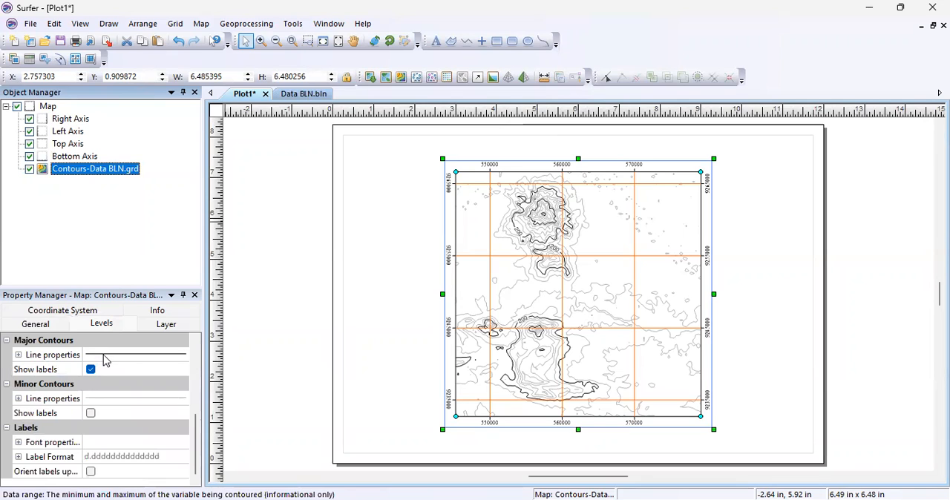
pyautogui.click(40, 356)
pyautogui.click(19, 356)
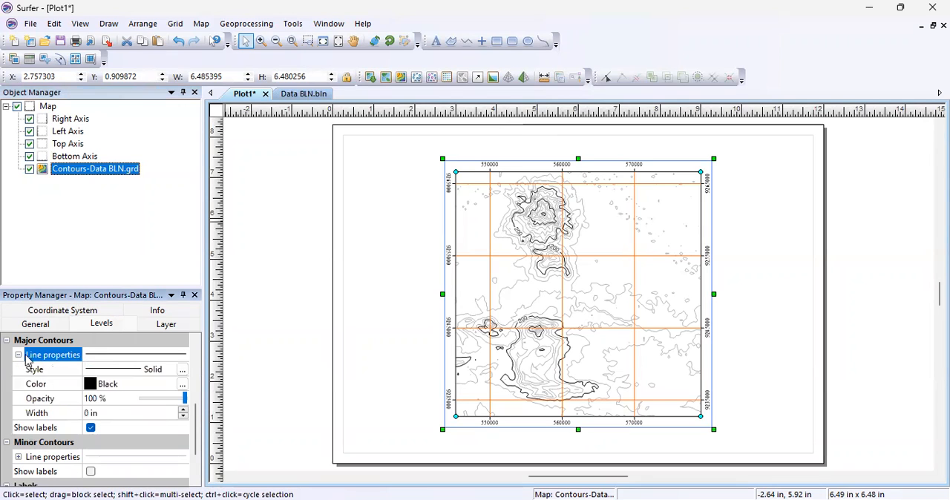
pyautogui.click(112, 385)
pyautogui.click(111, 407)
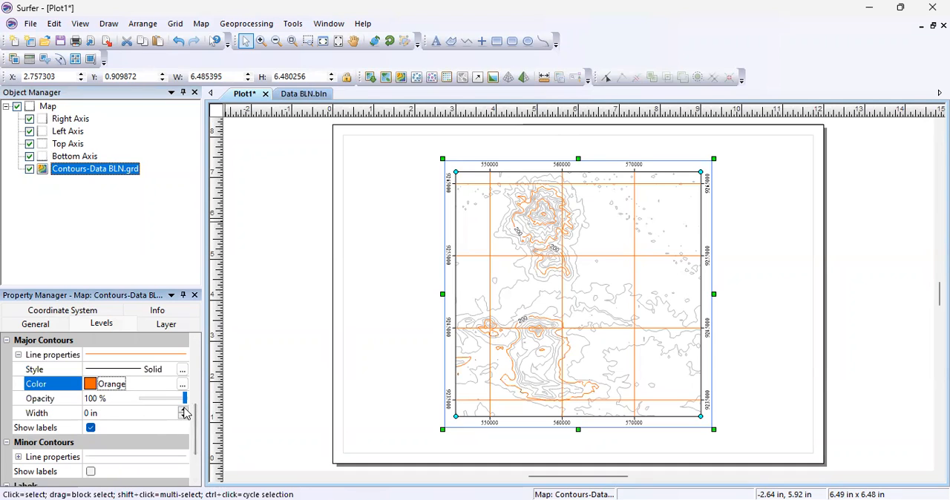
pyautogui.click(184, 411)
pyautogui.click(184, 410)
pyautogui.click(184, 410)
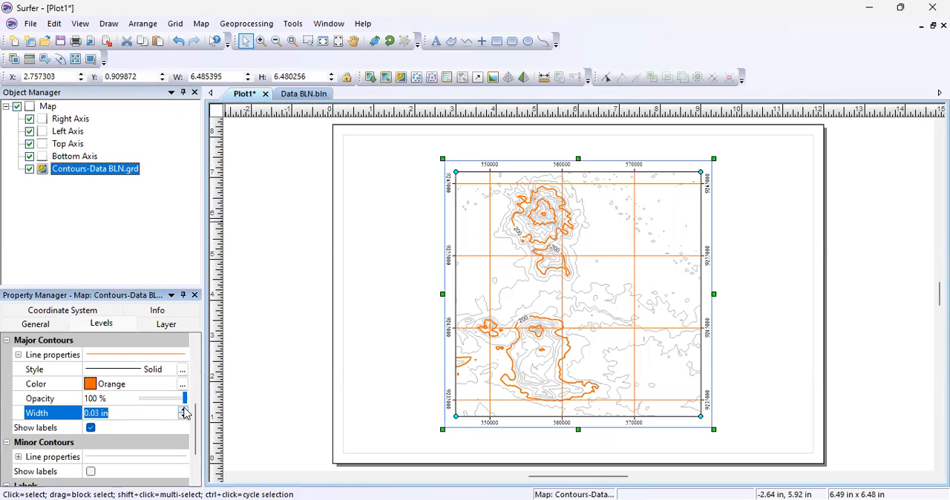
pyautogui.click(144, 443)
# Change the minor contour lines of the Data BLN contour layer to orange and deselect the layer.
pyautogui.scroll(-1, 153, 430)
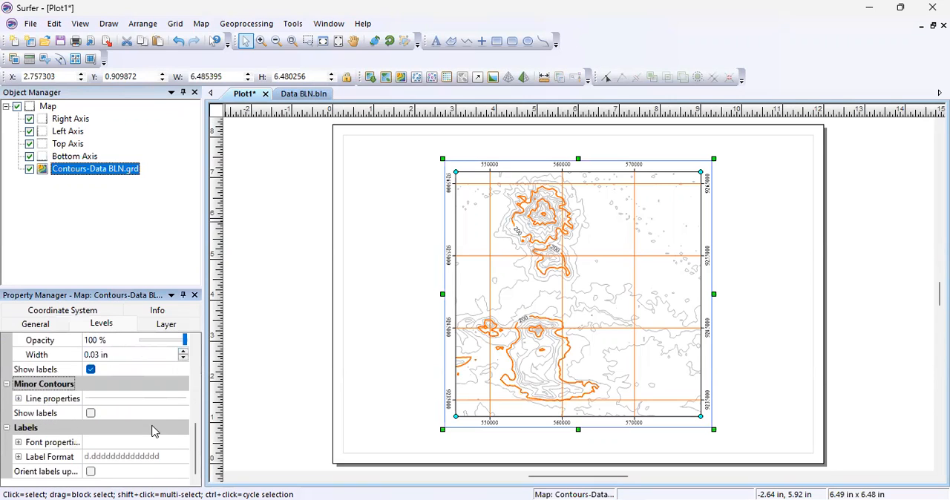
pyautogui.click(19, 400)
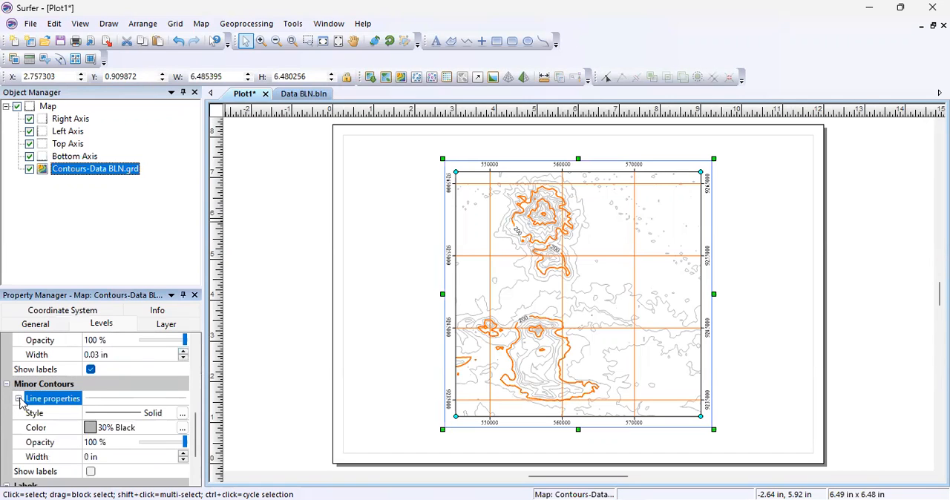
pyautogui.click(110, 431)
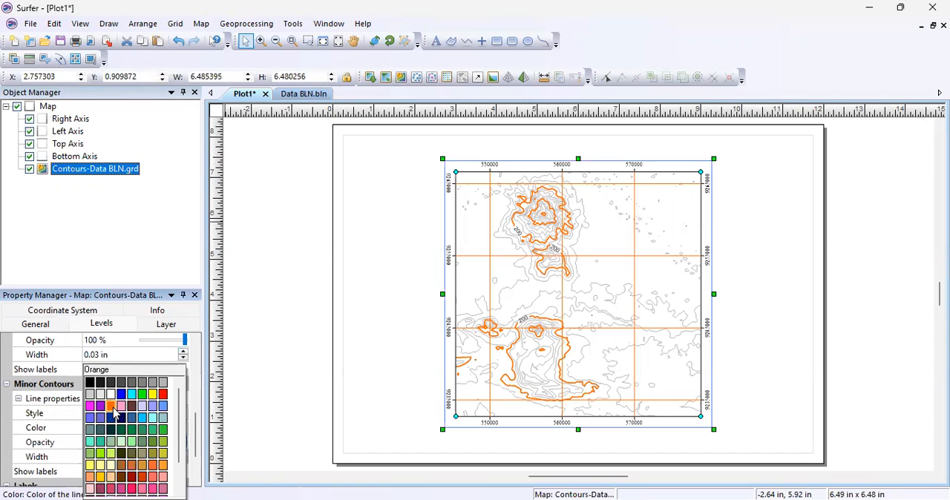
pyautogui.click(112, 406)
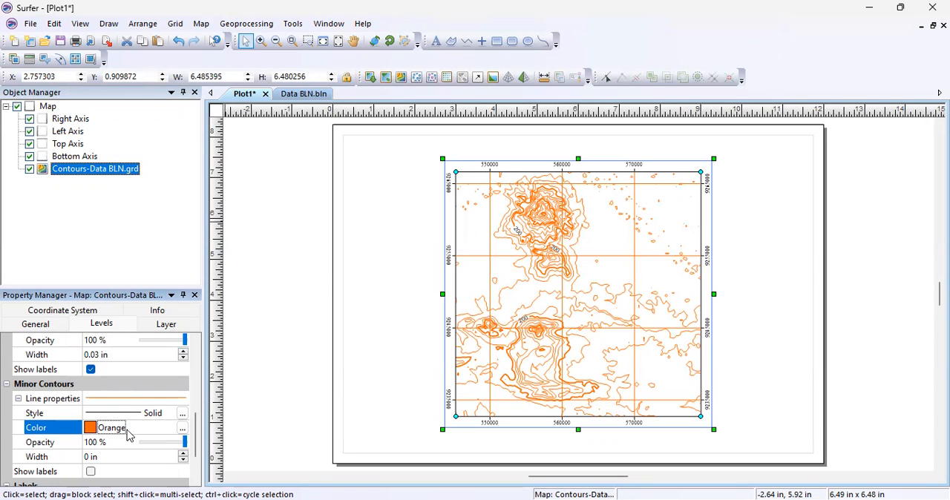
pyautogui.scroll(1, 115, 409)
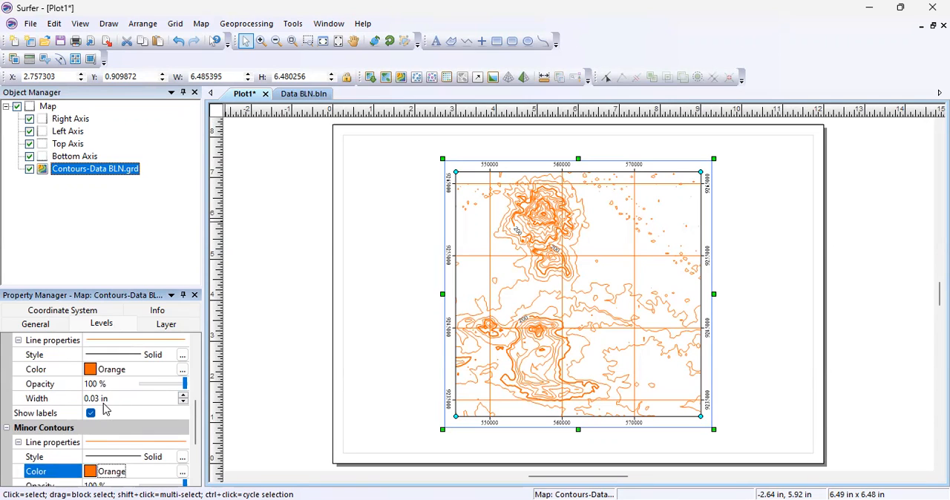
pyautogui.scroll(1, 112, 409)
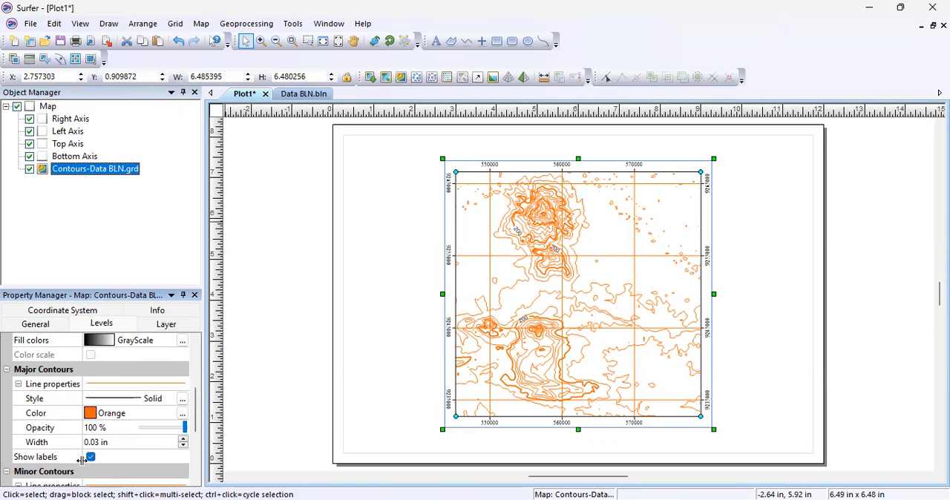
pyautogui.scroll(-3, 102, 414)
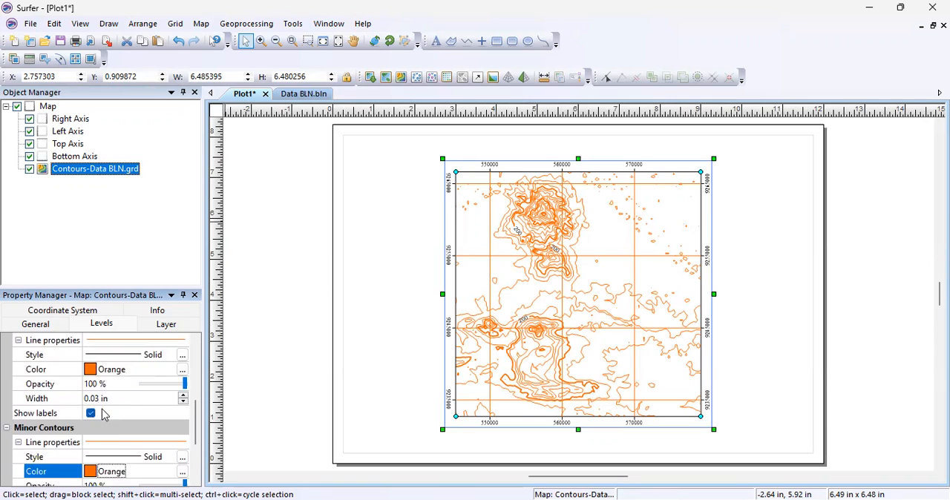
pyautogui.click(122, 236)
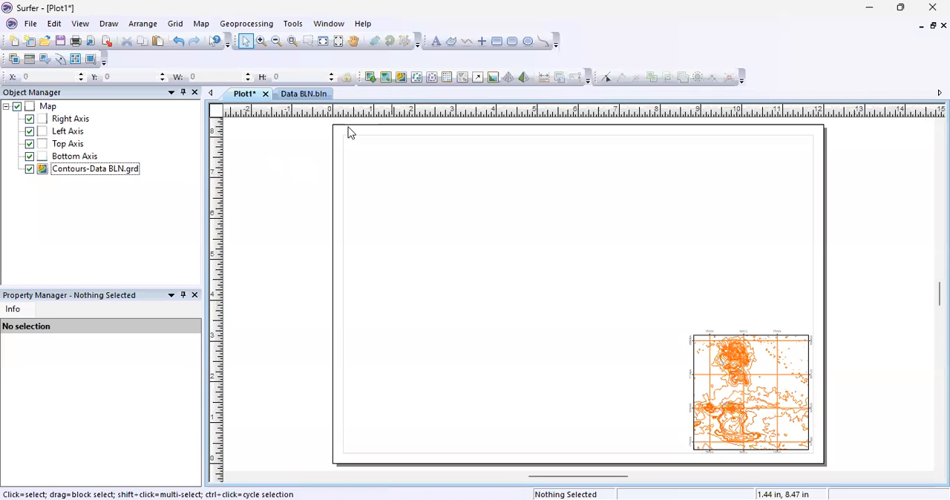
# Scale the contour map down slightly, keeping it in the page's lower-right corner, and deselect it.
pyautogui.click(732, 369)
pyautogui.moveTo(685, 326)
pyautogui.mouseDown()
pyautogui.moveTo(655, 295)
pyautogui.moveTo(700, 333)
pyautogui.mouseUp()
pyautogui.click(608, 302)
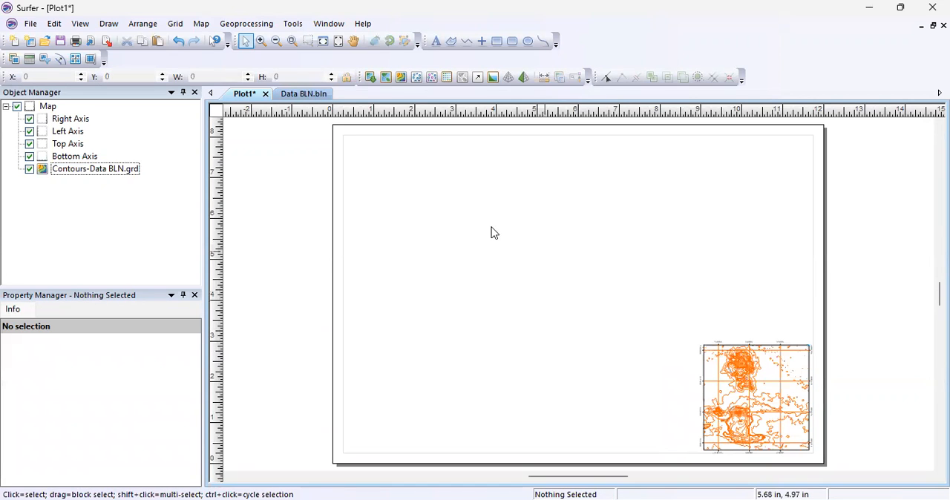
# Create a new 3D surface map from the Data BLN grid file.
pyautogui.click(199, 28)
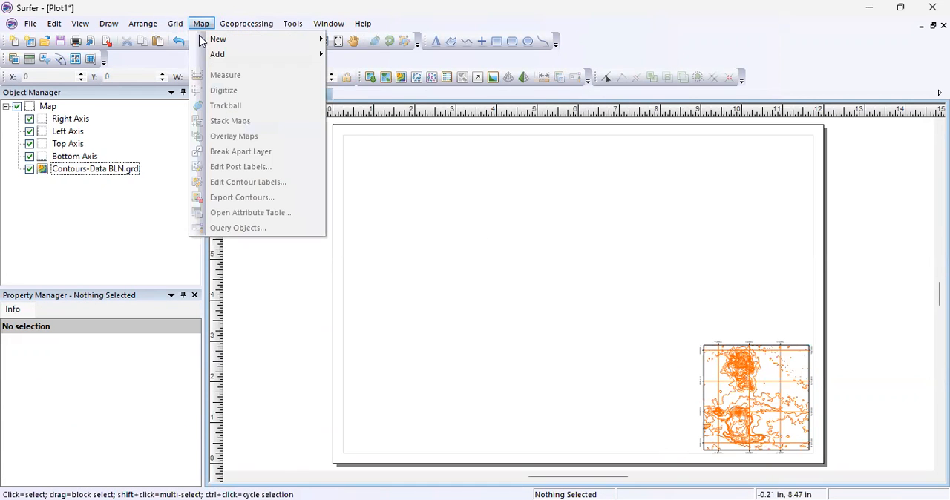
pyautogui.moveTo(321, 44)
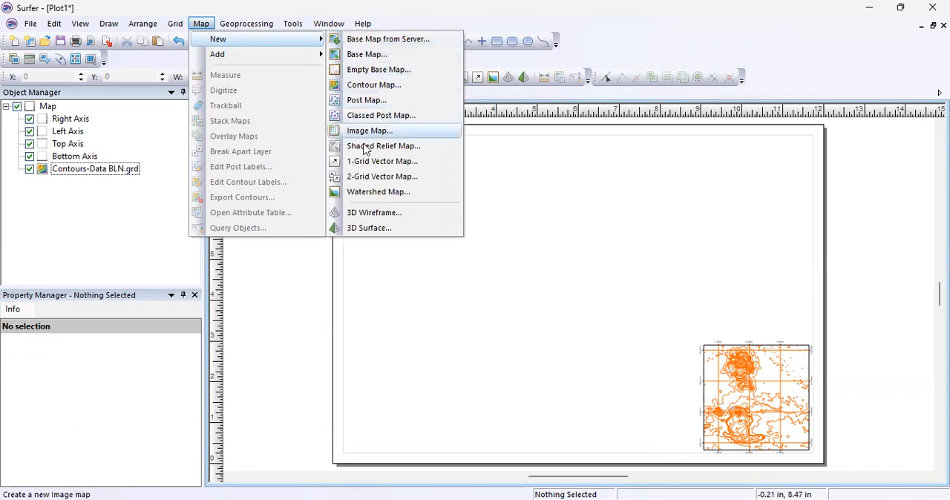
pyautogui.click(373, 228)
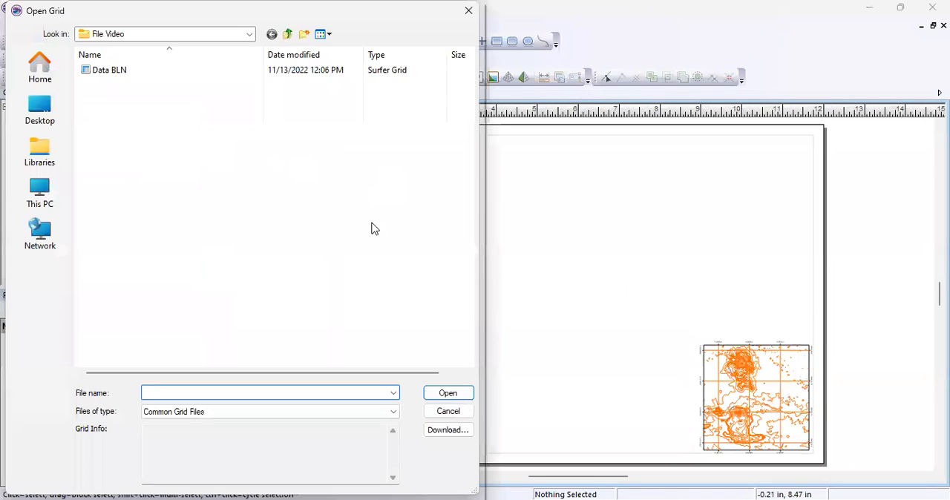
pyautogui.click(169, 73)
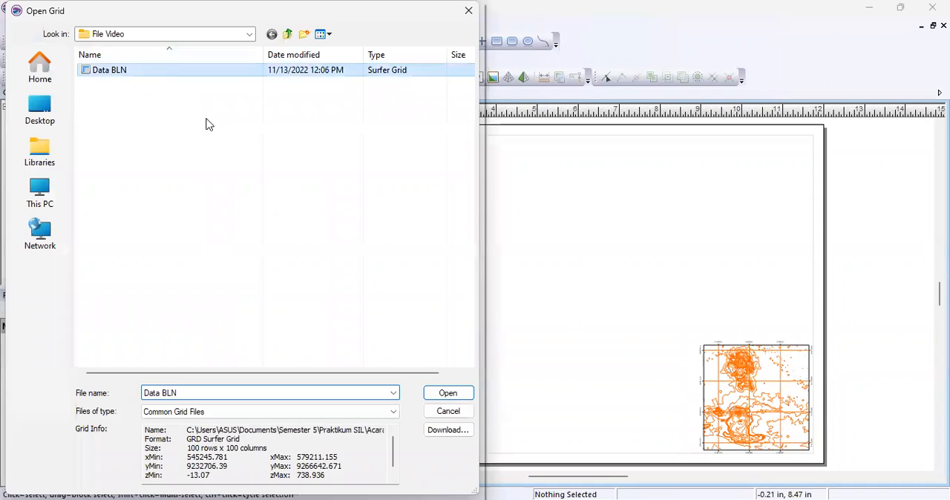
pyautogui.click(443, 393)
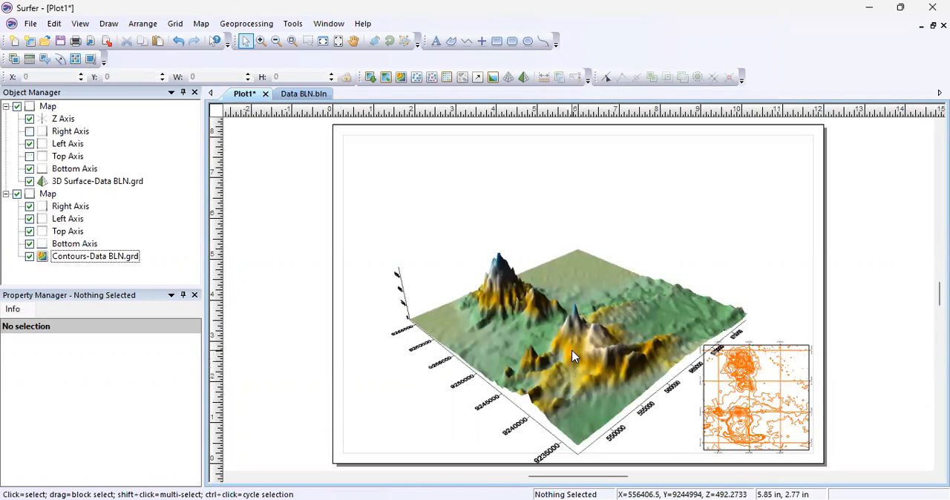
# Move the 3D surface toward the page's upper left and rotate it with Trackball so both peaks lie at the far side.
pyautogui.moveTo(572, 357); pyautogui.dragTo(525, 277)
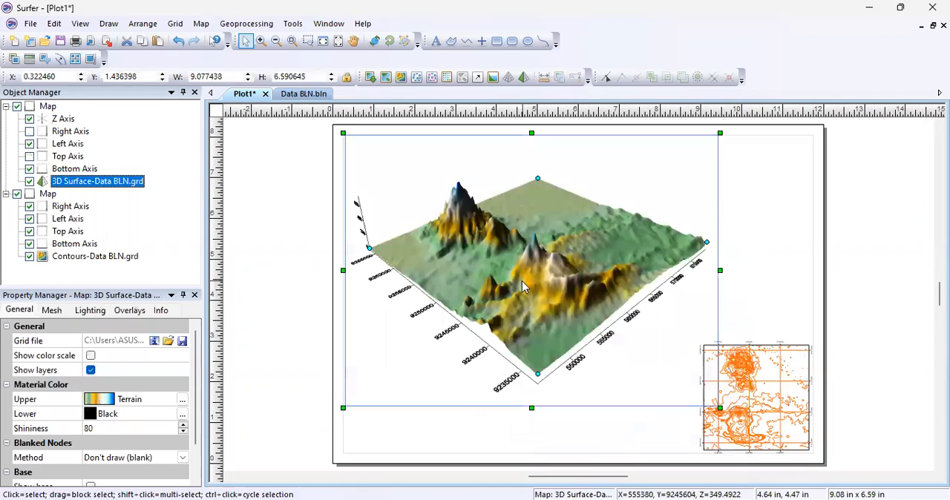
pyautogui.rightClick(511, 287)
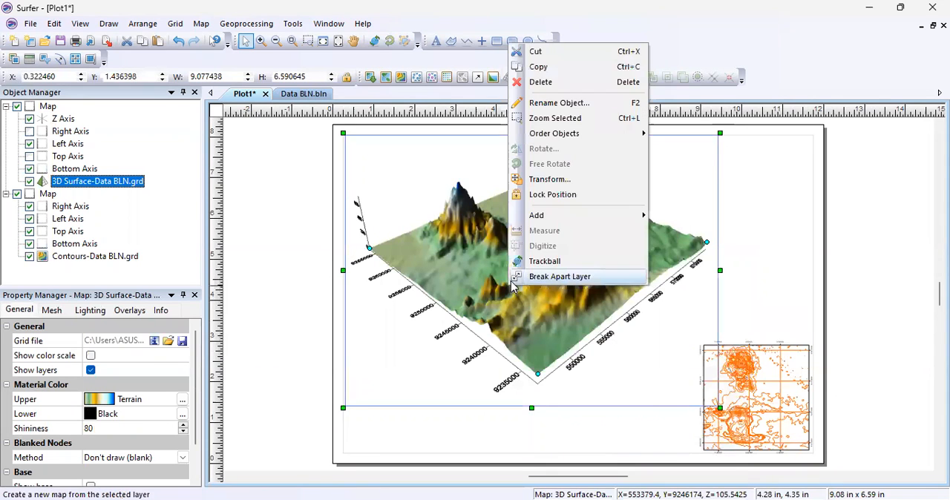
pyautogui.click(546, 263)
pyautogui.moveTo(568, 244); pyautogui.dragTo(546, 242)
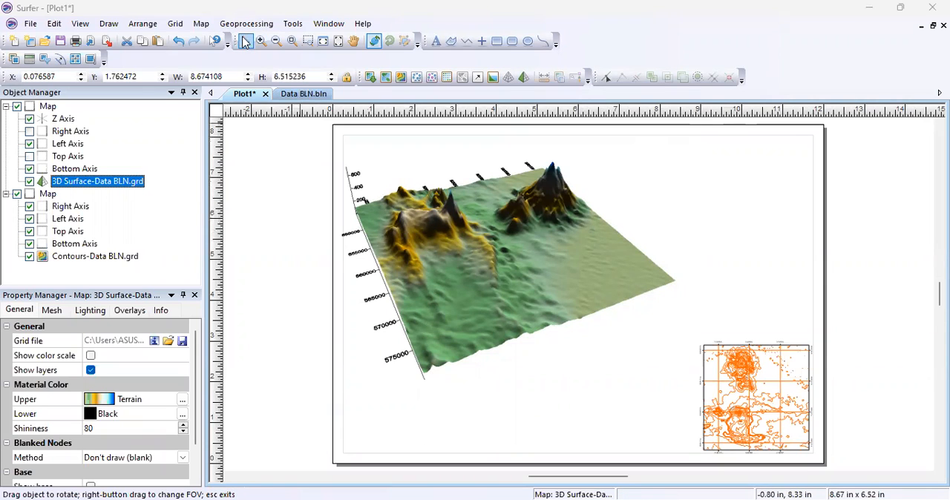
pyautogui.click(245, 43)
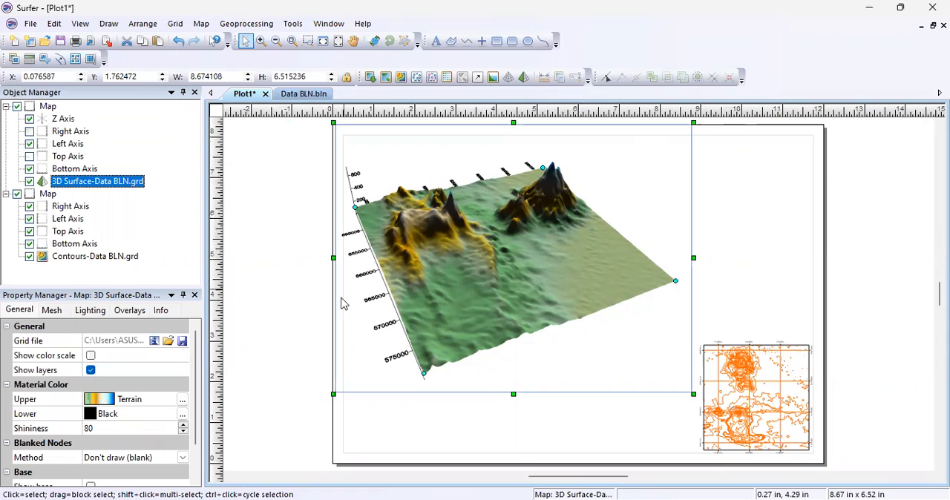
pyautogui.click(63, 119)
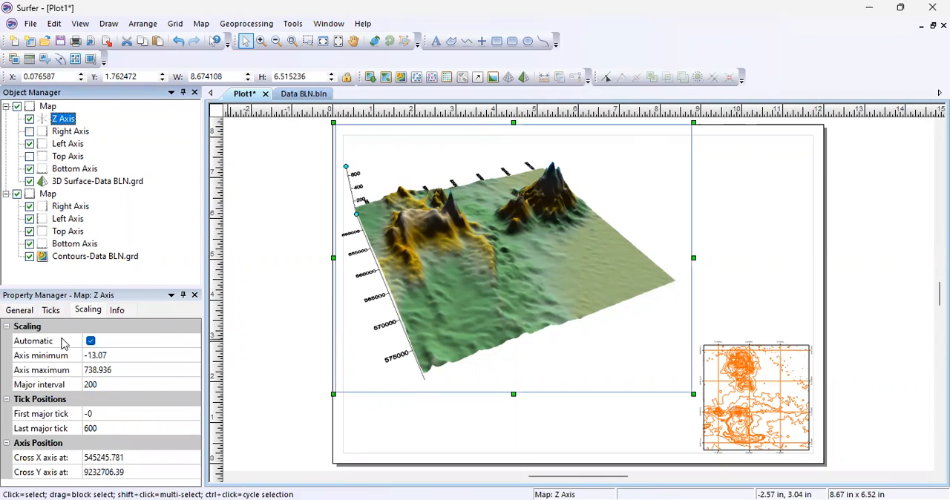
pyautogui.click(21, 312)
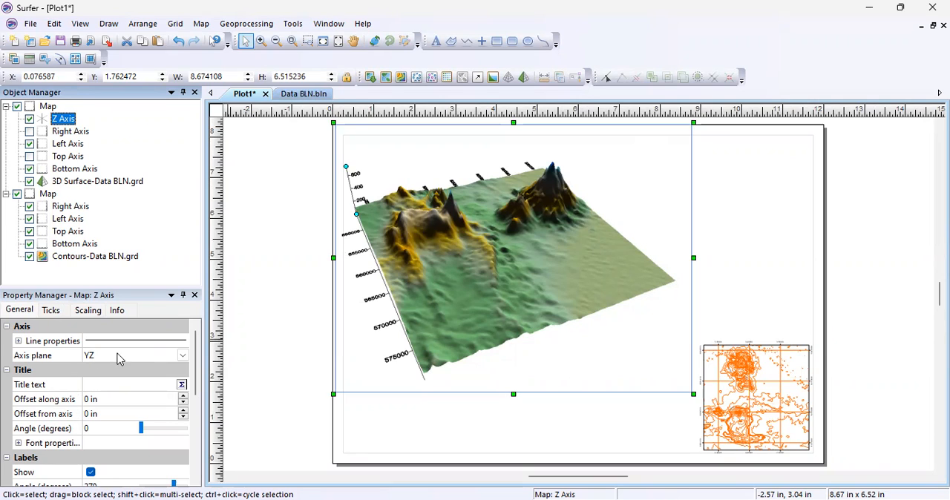
# Show the color scale for the 3D surface and set its upper material color to Rainbow.
pyautogui.click(110, 188)
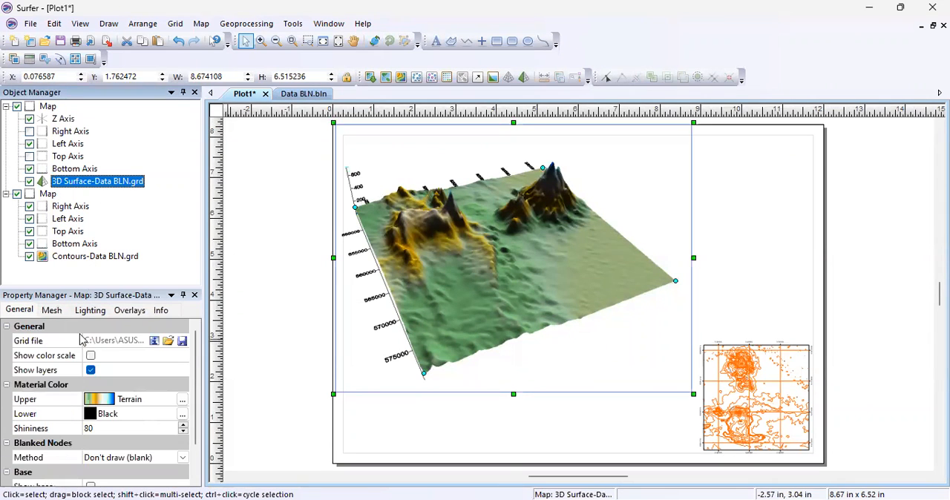
pyautogui.click(24, 312)
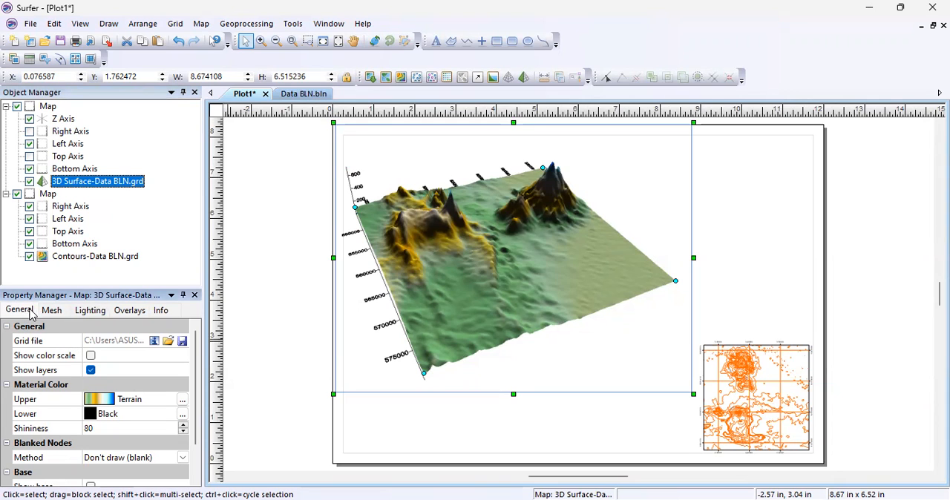
pyautogui.click(91, 358)
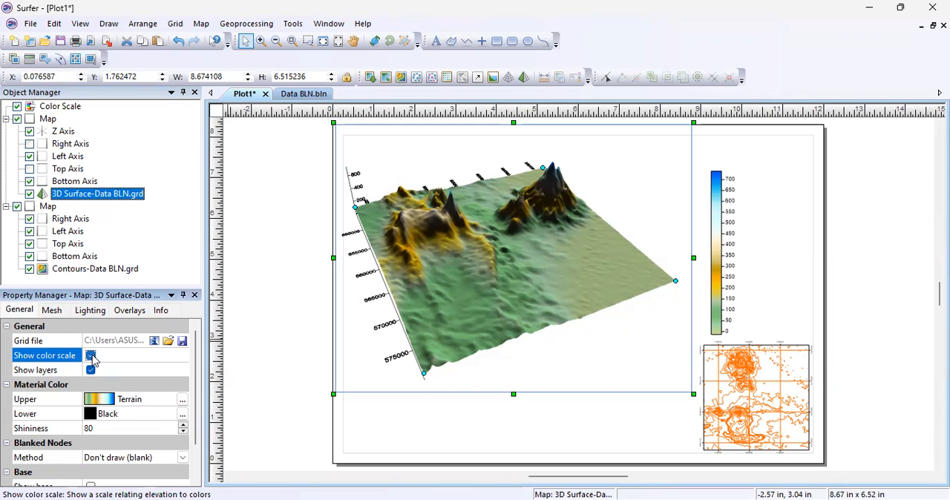
pyautogui.click(96, 407)
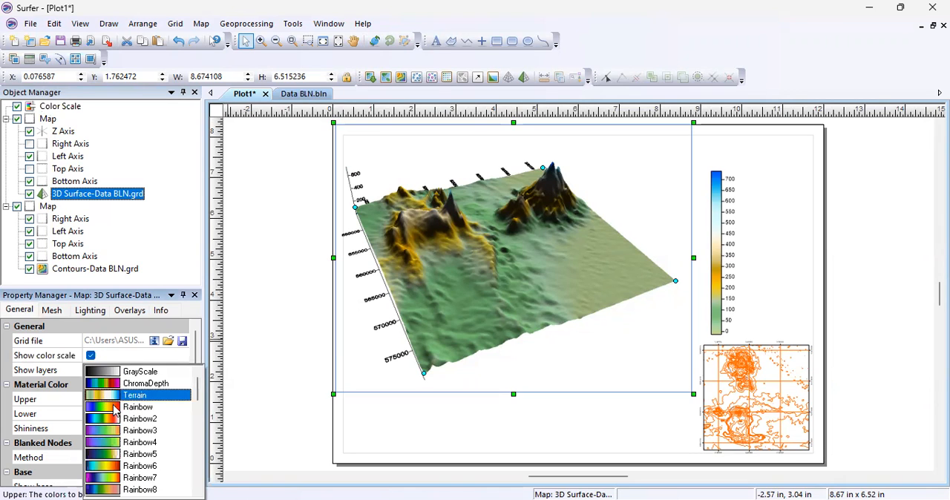
pyautogui.click(124, 408)
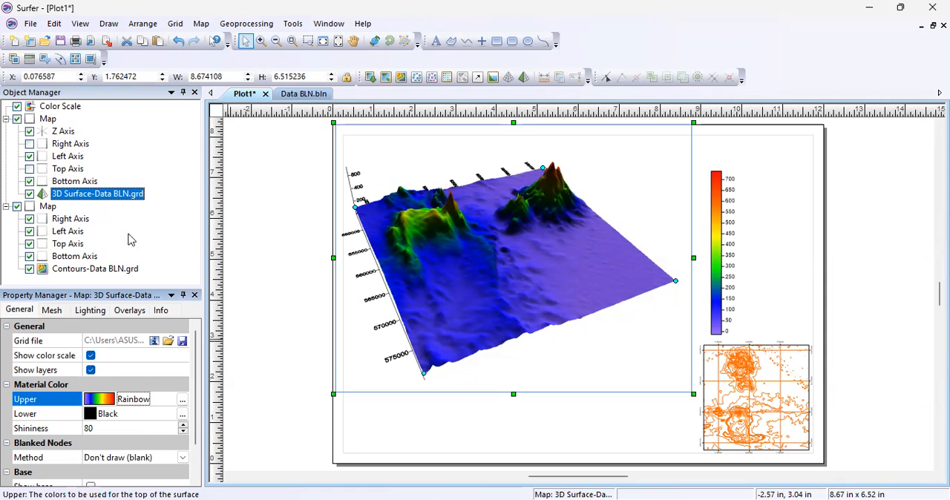
# Turn off auto scaling of the color scale's labels and set their interval to 100.
pyautogui.click(66, 108)
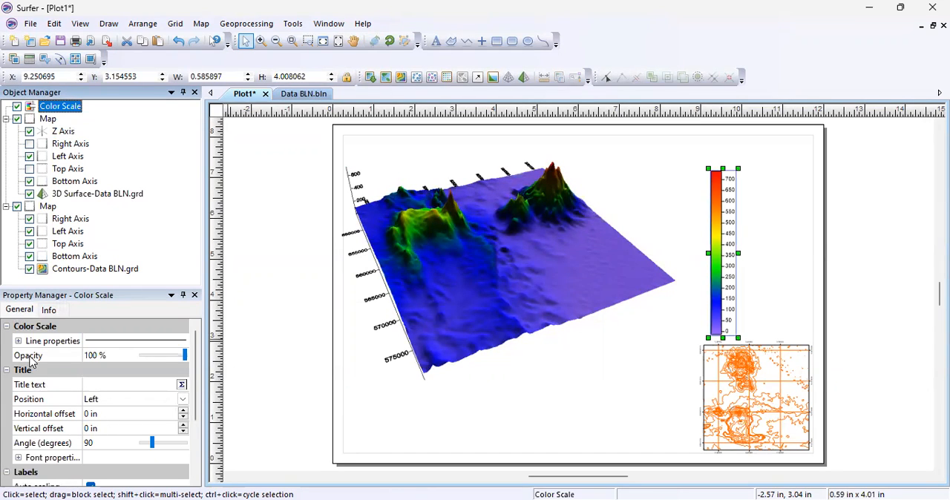
pyautogui.scroll(-2, 50, 425)
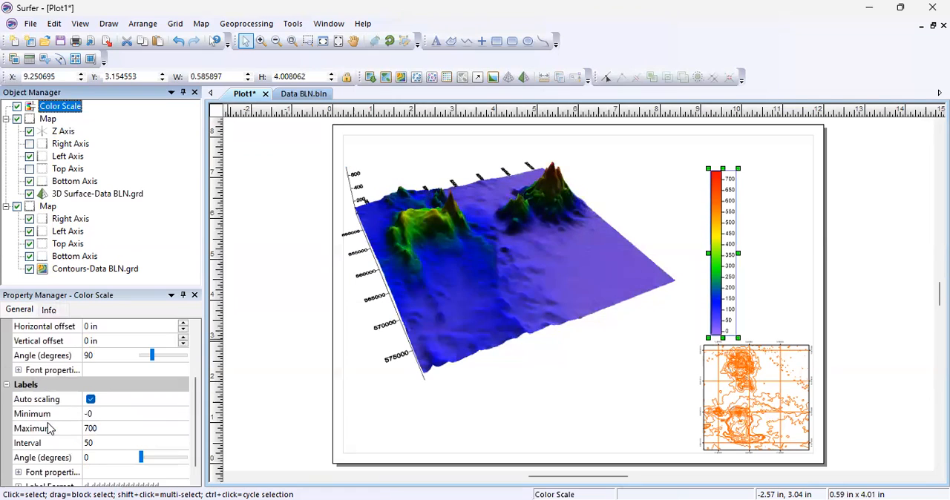
pyautogui.click(91, 400)
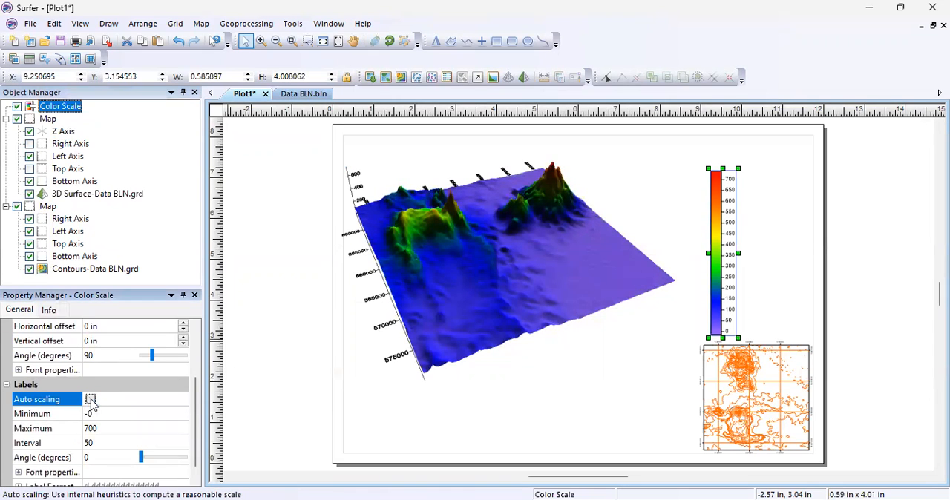
pyautogui.click(89, 443)
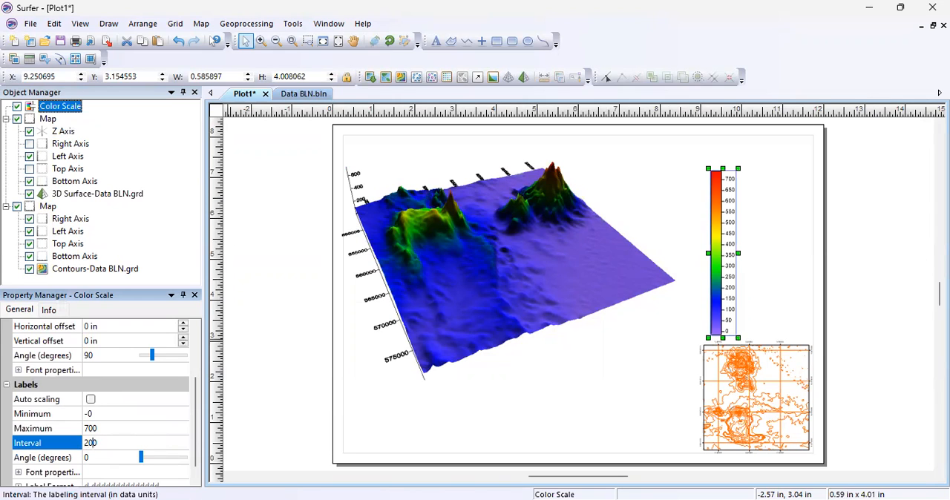
pyautogui.write('0')
pyautogui.write('1')
pyautogui.scroll(3, 125, 384)
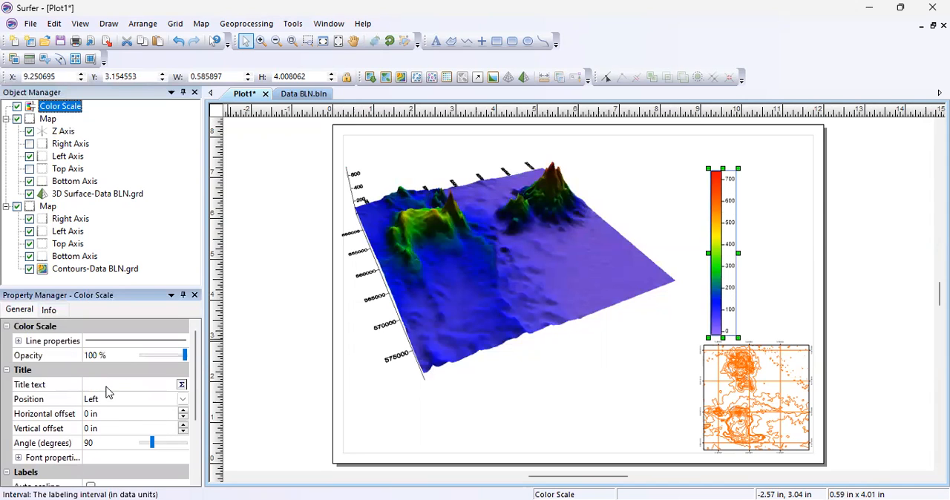
# Give the color scale the title "Elevasi (mdpl)".
pyautogui.click(106, 390)
pyautogui.write('e')
pyautogui.press('BackSpace')
pyautogui.write('El')
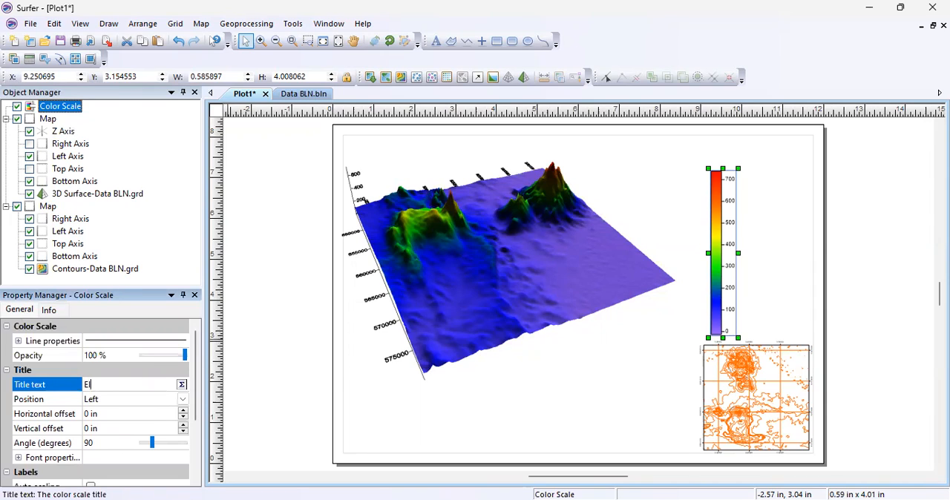
pyautogui.write('evasi (mdpl)')
# Set the color scale title's font to Times New Roman and move the scale up, clear of the contour map.
pyautogui.click(20, 458)
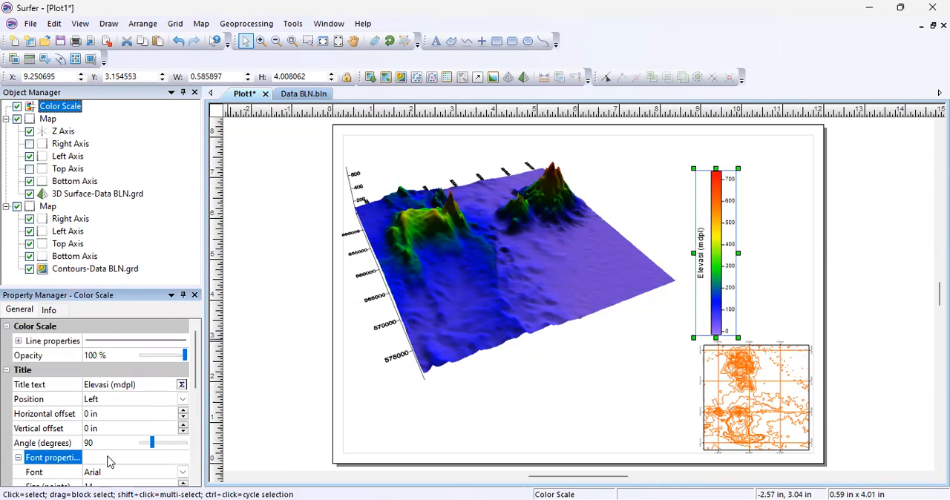
pyautogui.click(104, 479)
pyautogui.click(105, 476)
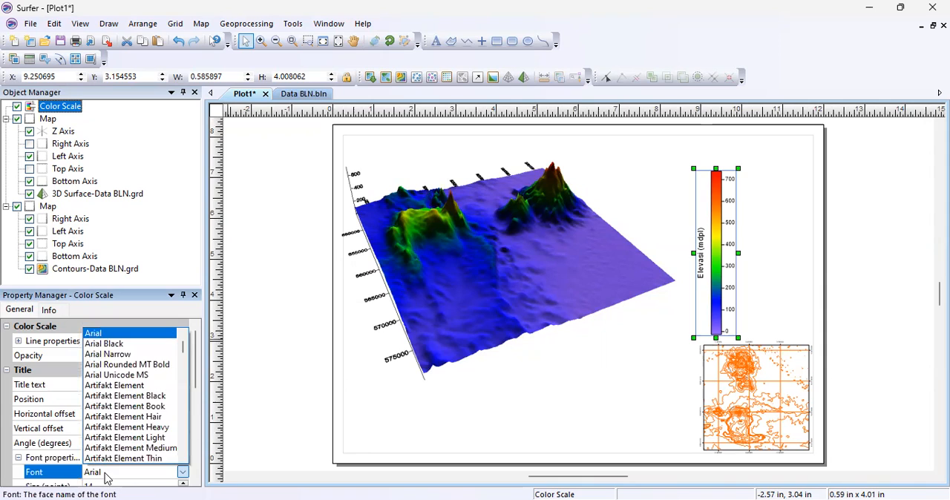
pyautogui.write('ti')
pyautogui.press('Return')
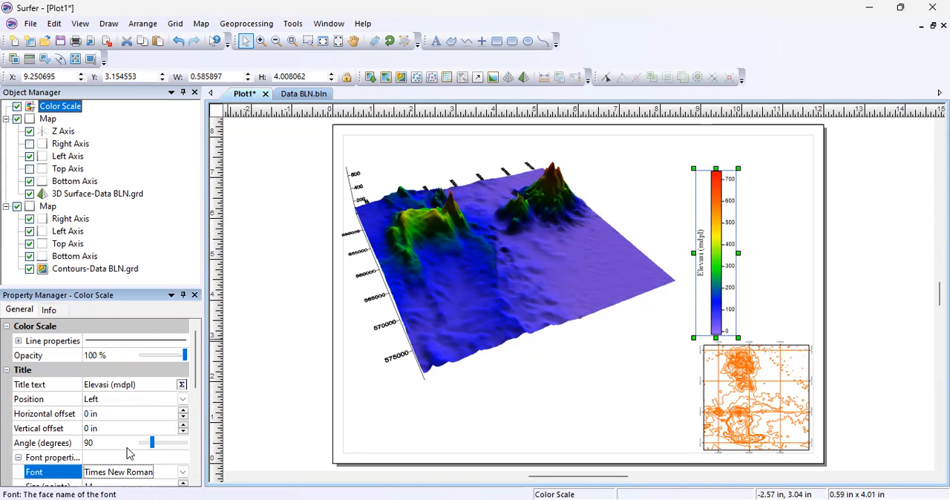
pyautogui.click(170, 277)
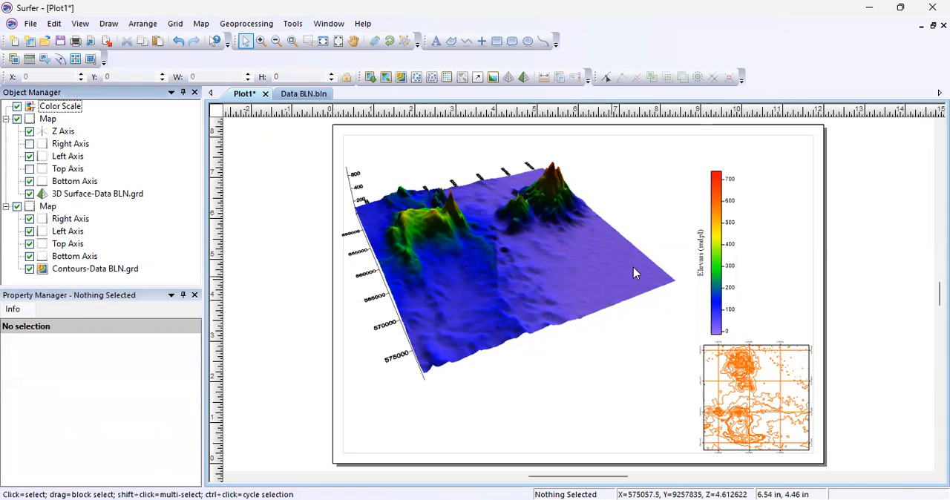
pyautogui.click(724, 266)
pyautogui.moveTo(724, 266); pyautogui.dragTo(717, 223)
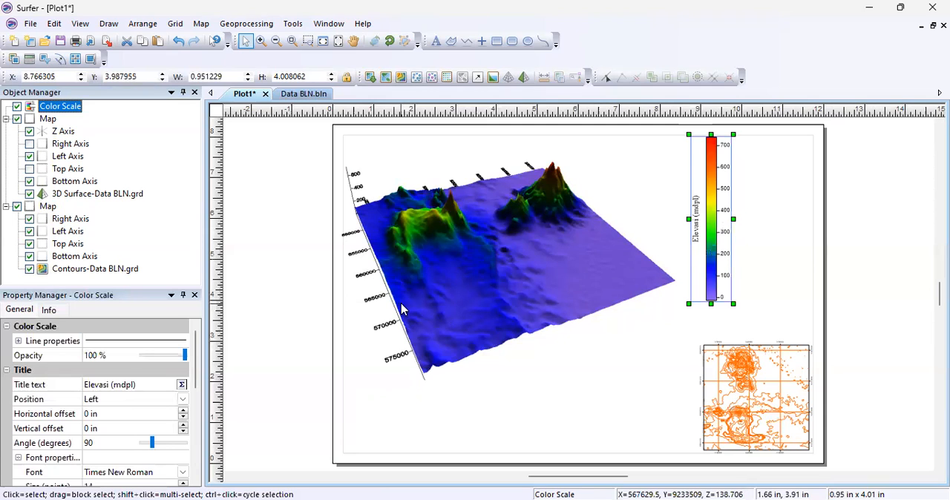
# Show the base of the 3D surface and set its fill color to 80% Black.
pyautogui.click(75, 195)
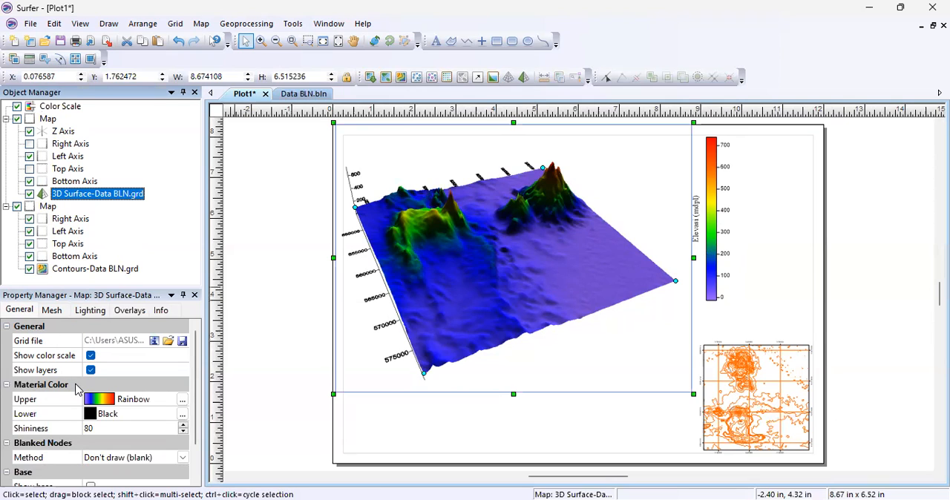
pyautogui.scroll(-1, 95, 401)
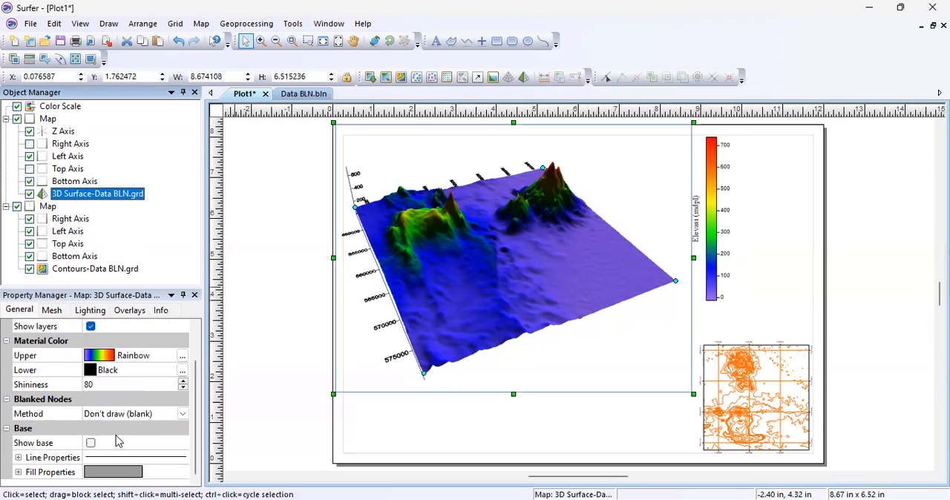
pyautogui.click(90, 443)
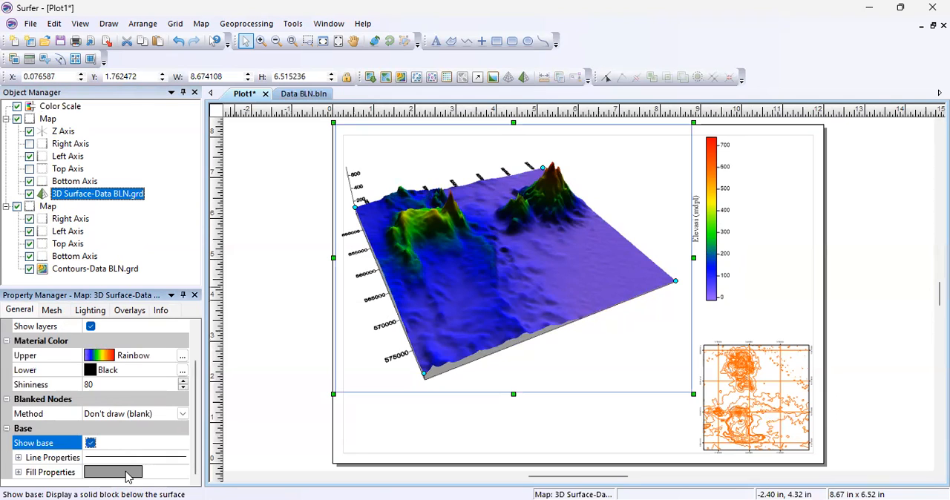
pyautogui.click(128, 475)
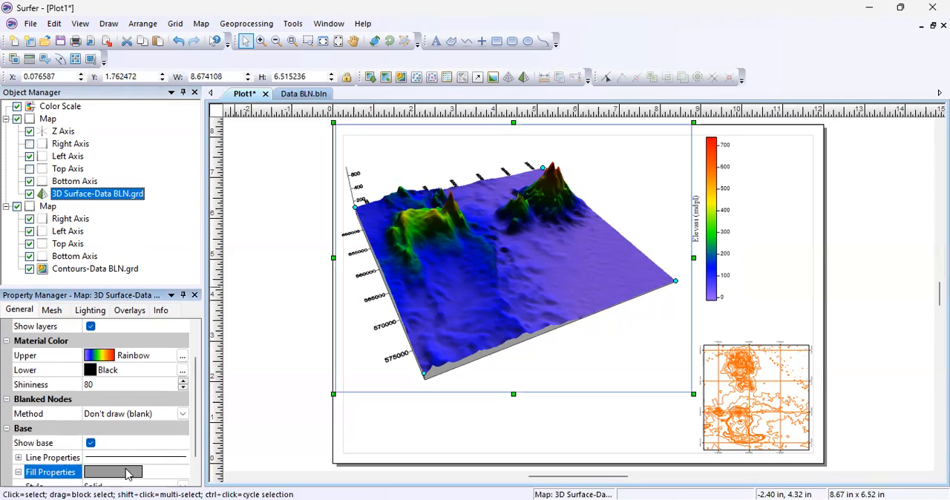
pyautogui.scroll(-1, 128, 475)
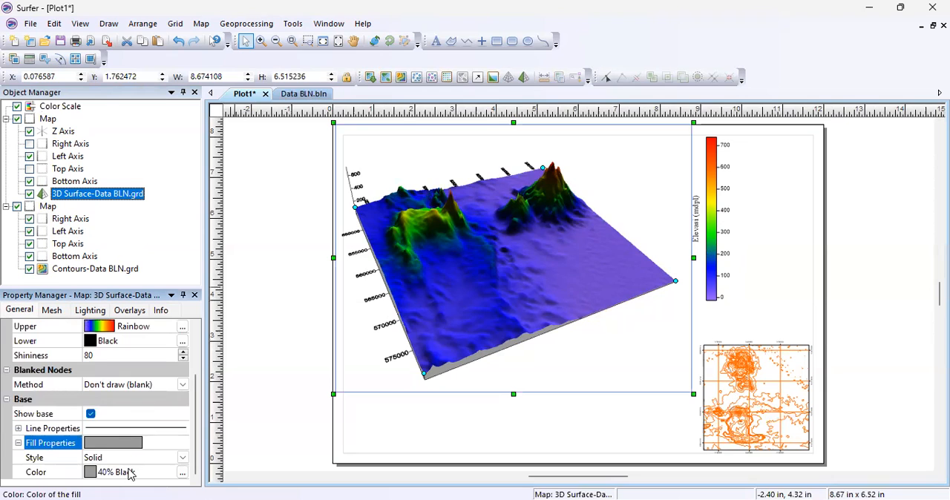
pyautogui.click(127, 475)
pyautogui.click(104, 384)
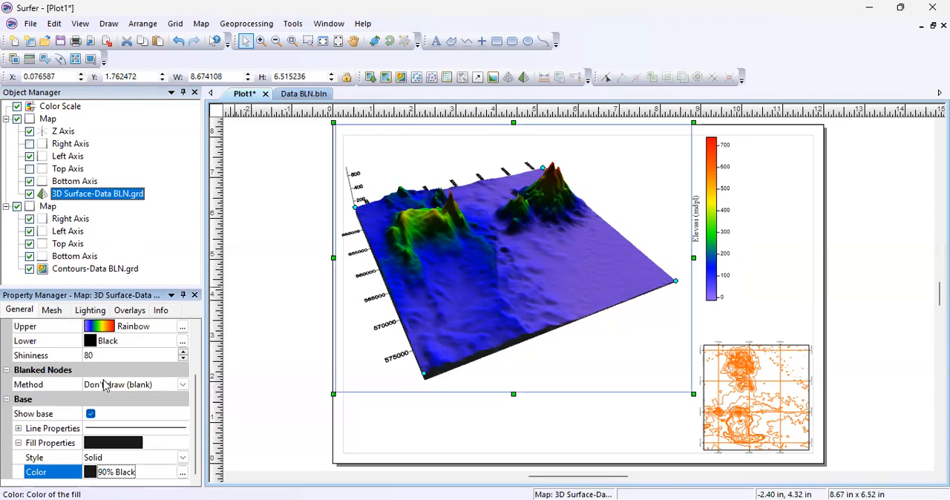
pyautogui.click(119, 477)
pyautogui.click(111, 384)
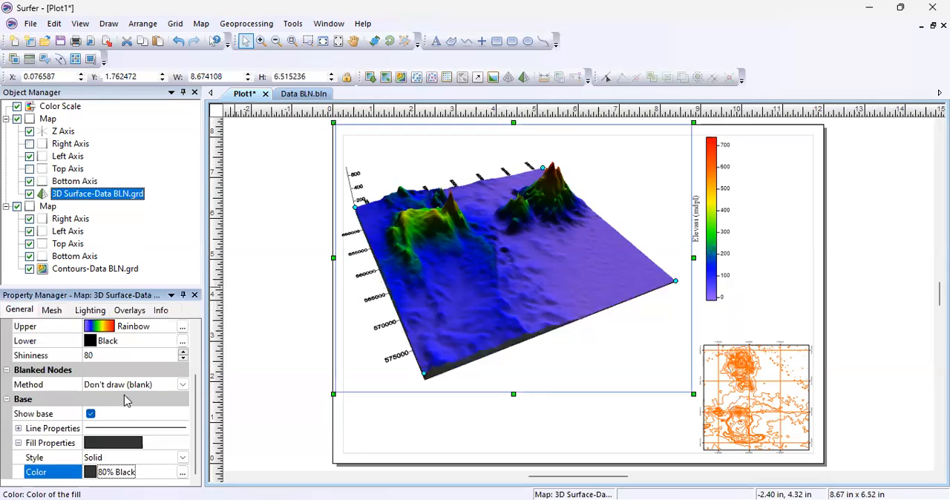
# Show the right axis of the 3D surface map and hide its left axis.
pyautogui.click(169, 275)
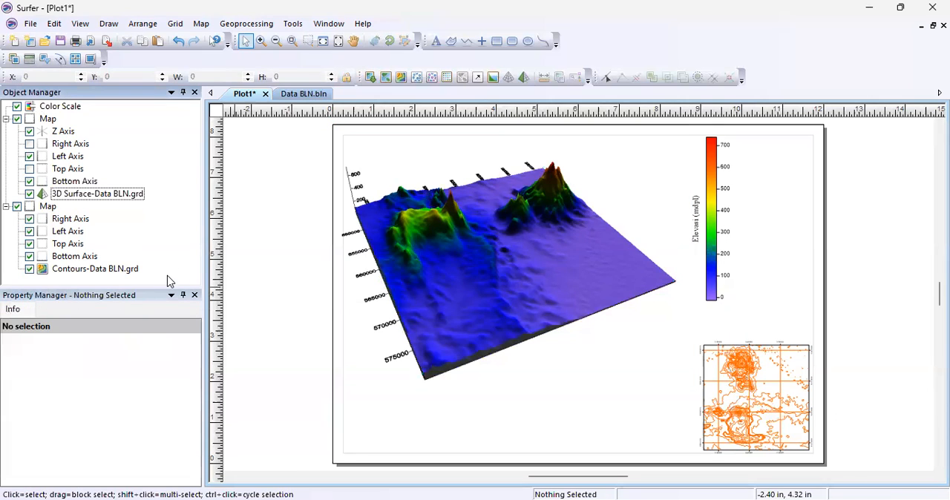
pyautogui.click(81, 146)
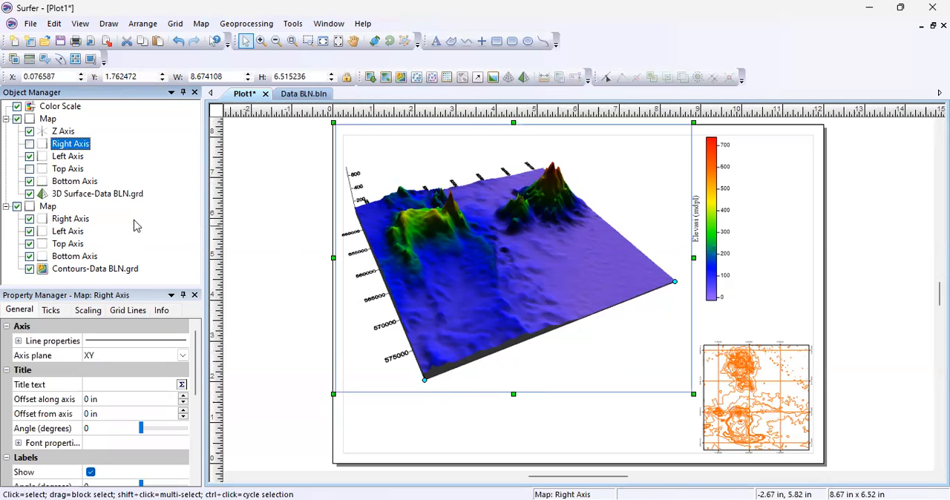
pyautogui.click(30, 170)
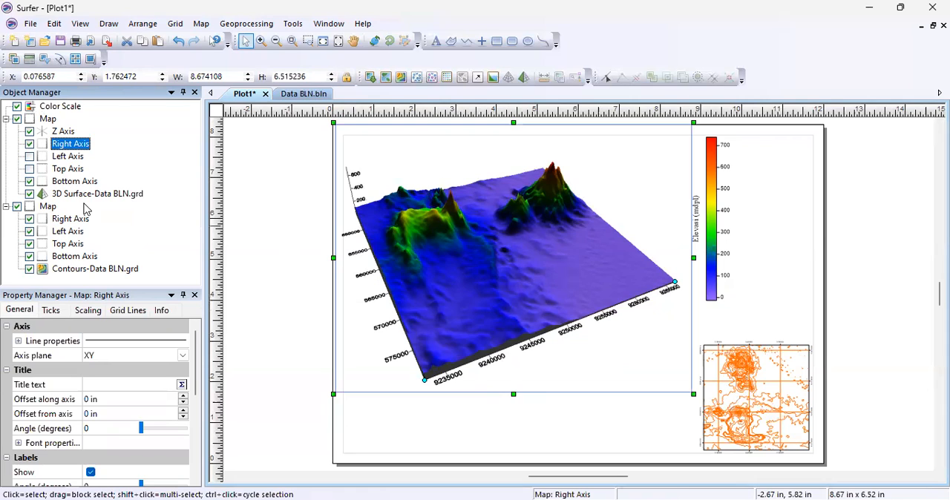
# Turn off automatic scaling of the 3D map's right axis and set its major interval to 10000.
pyautogui.click(89, 312)
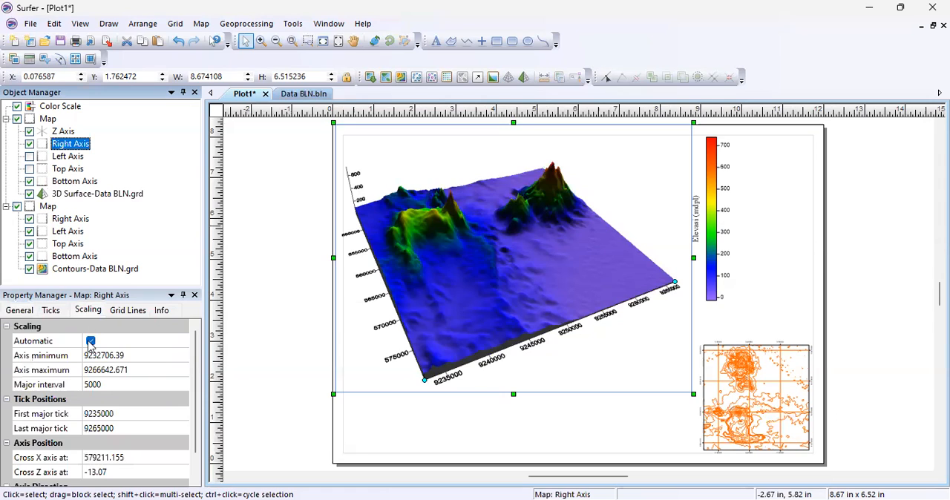
pyautogui.click(90, 341)
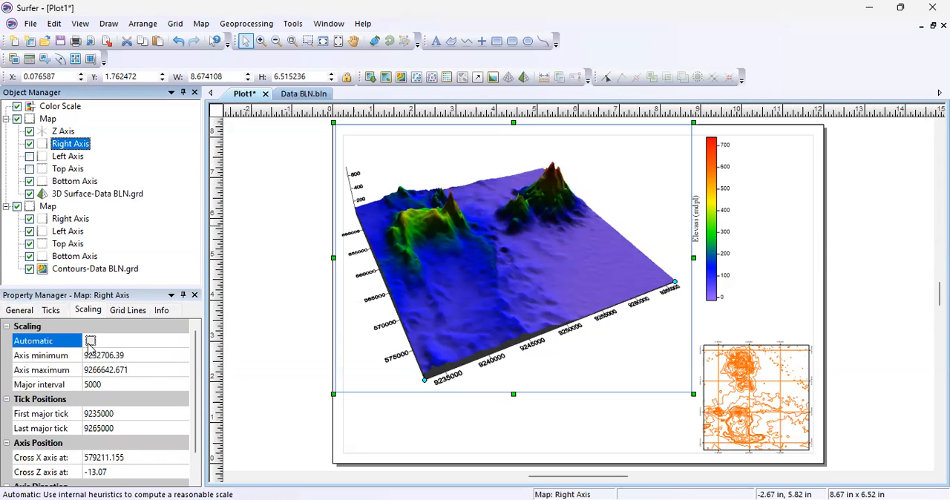
pyautogui.click(91, 390)
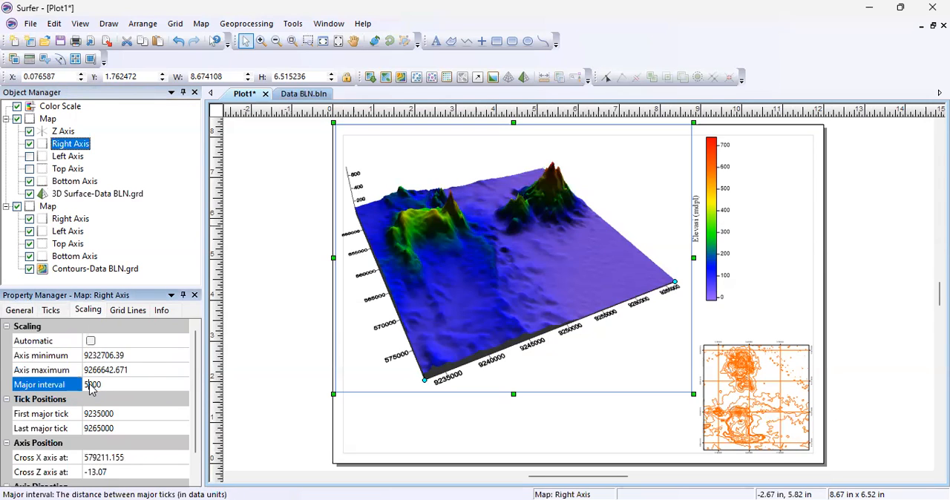
pyautogui.press('BackSpace')
pyautogui.write('10')
pyautogui.scroll(-1, 147, 416)
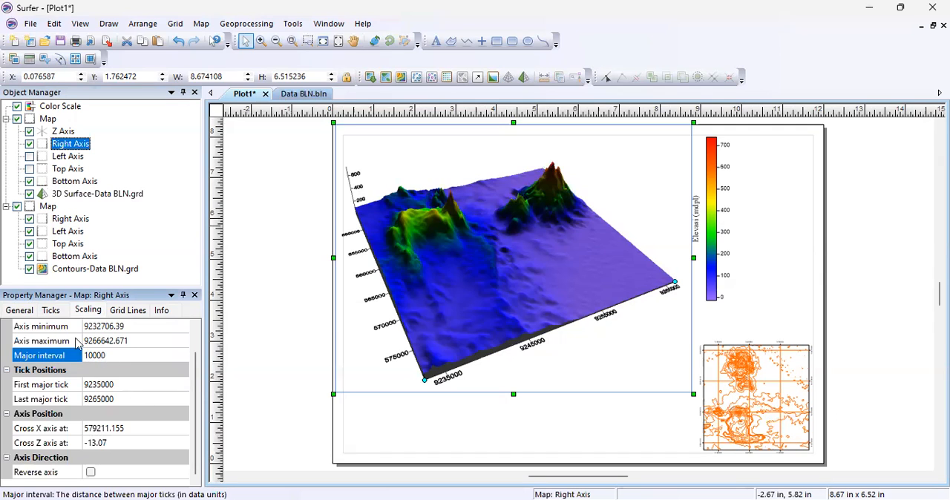
# Give the 3D map's right axis the title "Y Koordinat".
pyautogui.click(20, 310)
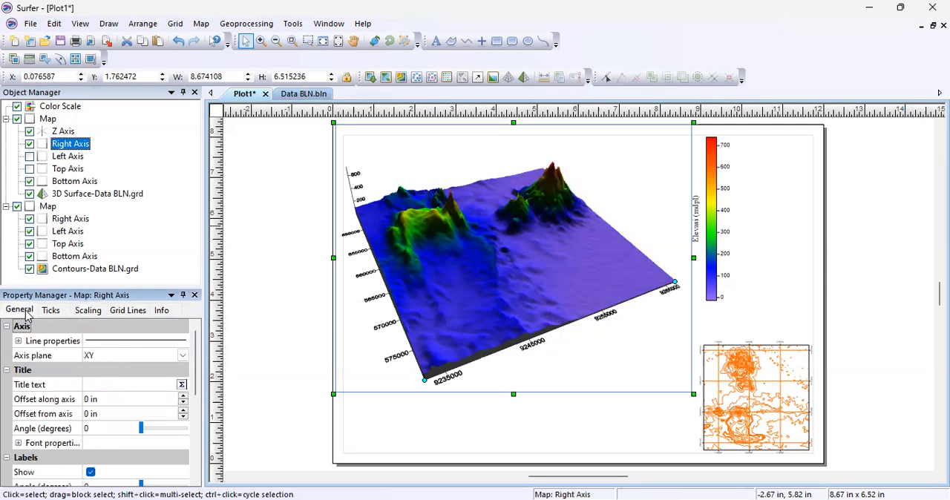
pyautogui.click(95, 391)
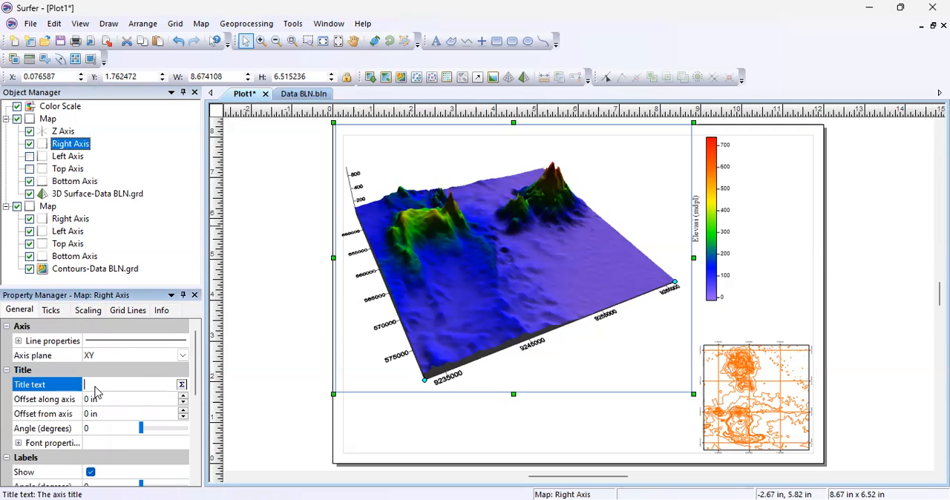
pyautogui.write('E')
pyautogui.press('BackSpace')
pyautogui.write('Y')
pyautogui.write('K')
pyautogui.write('Ko')
pyautogui.write('ordinat')
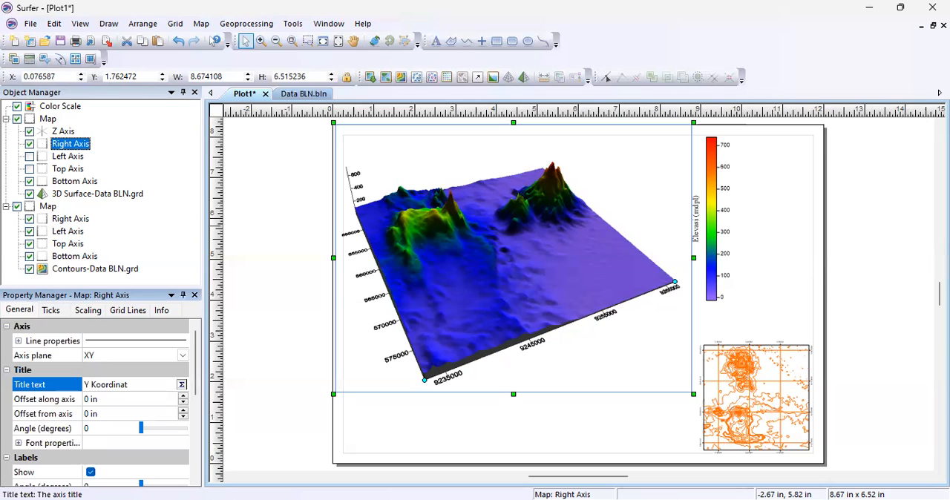
# Set the font of the right axis title to Times New Roman.
pyautogui.click(19, 443)
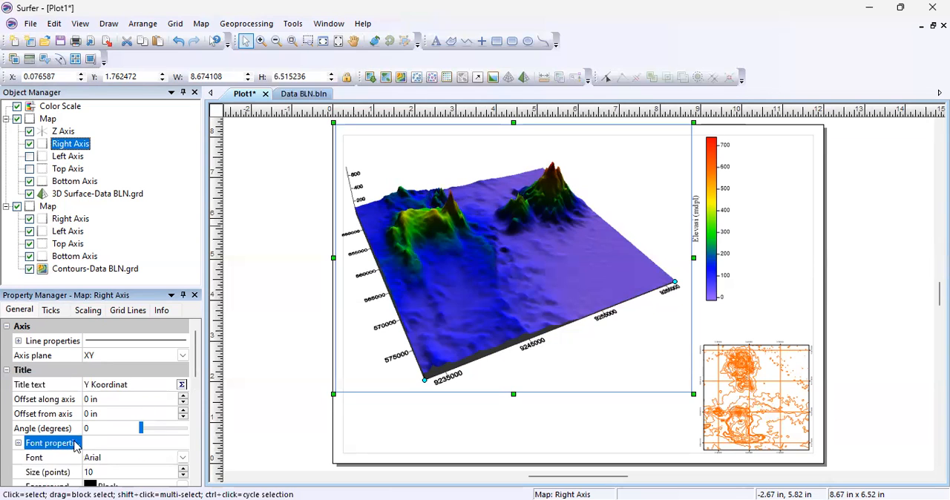
pyautogui.click(125, 464)
pyautogui.write('ti')
pyautogui.press('Return')
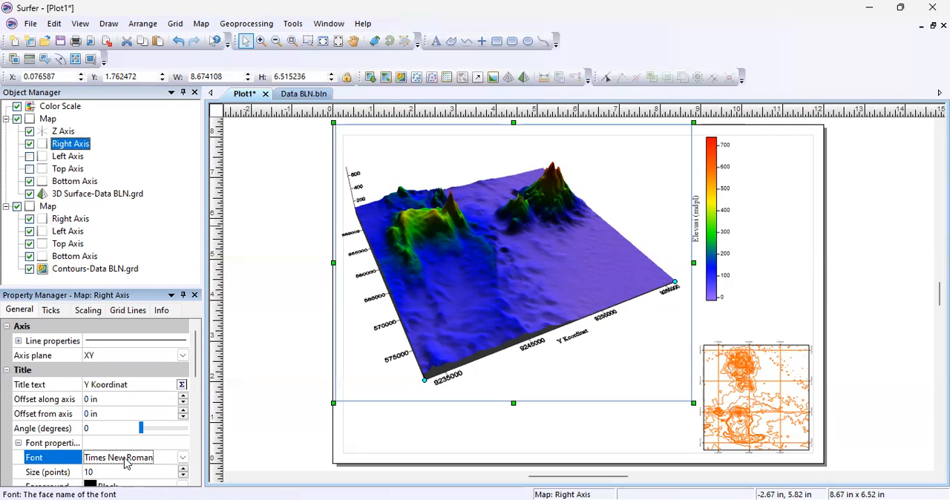
# Set the font of the right axis labels to Times New Roman.
pyautogui.scroll(-3, 92, 426)
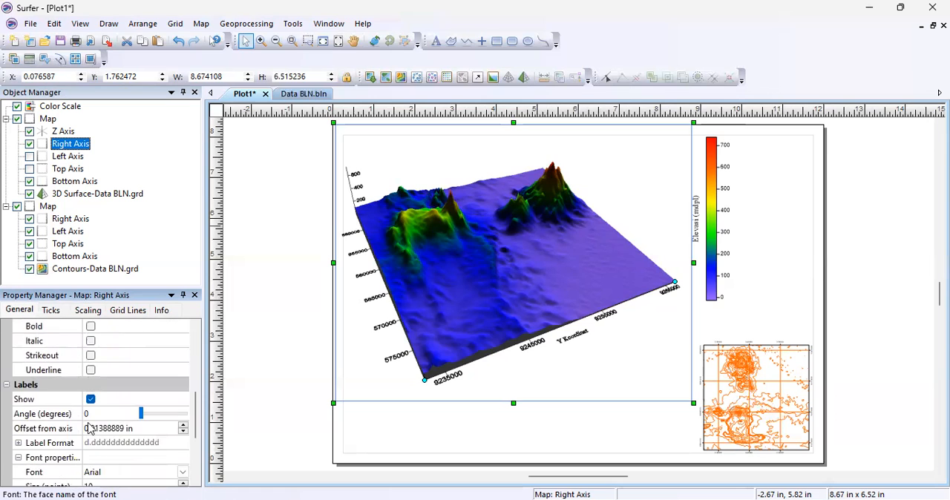
pyautogui.scroll(-2, 91, 426)
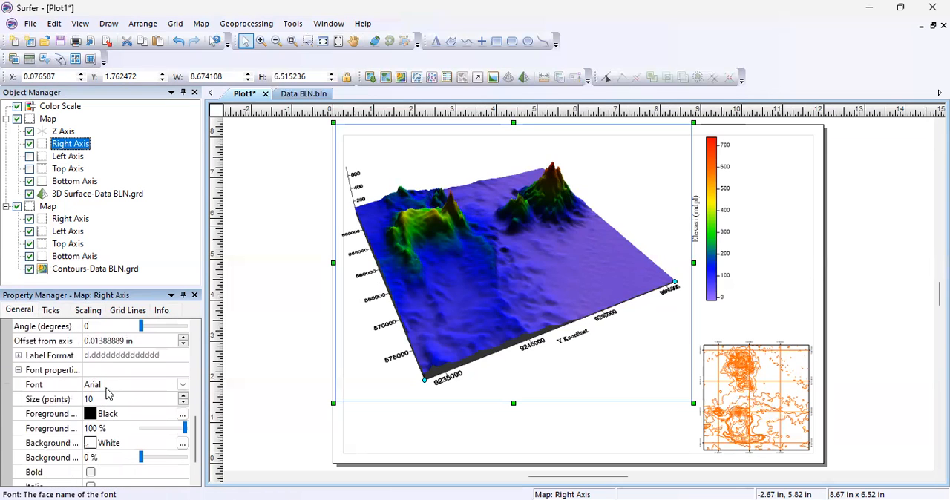
pyautogui.click(113, 387)
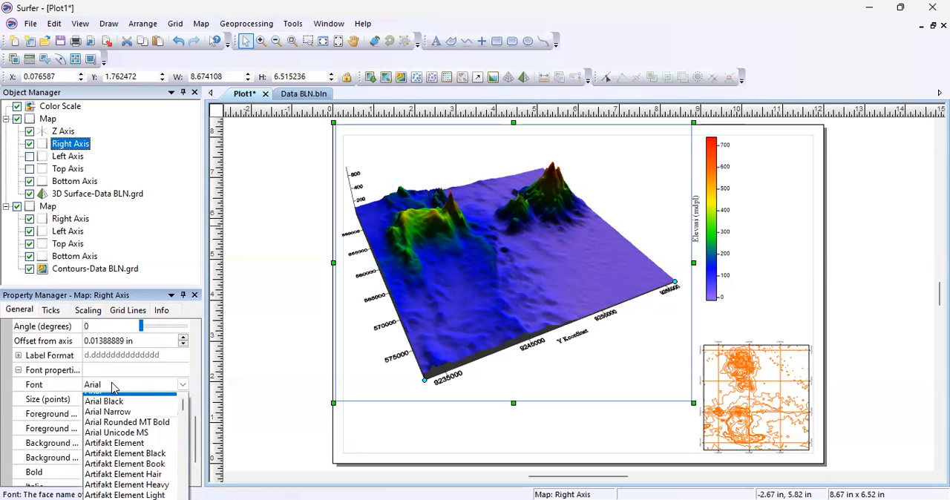
pyautogui.scroll(-10, 113, 388)
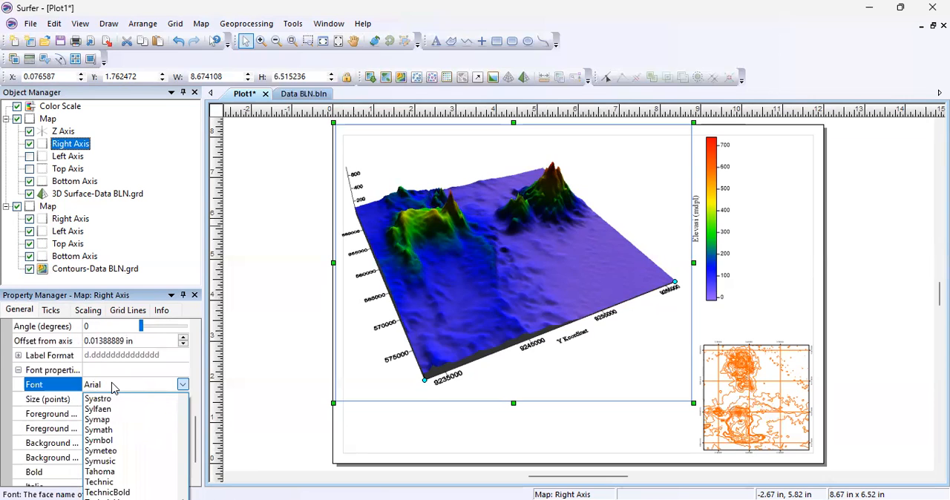
pyautogui.press('Return')
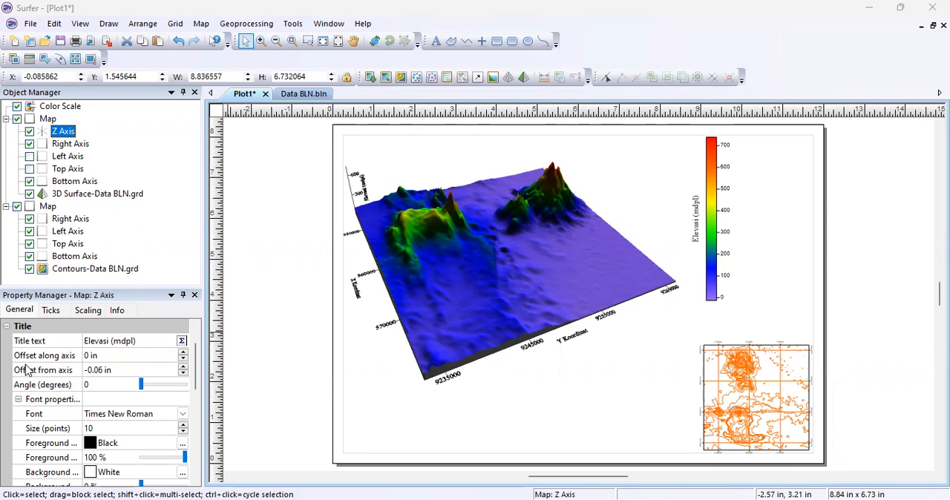
pyautogui.click(185, 375)
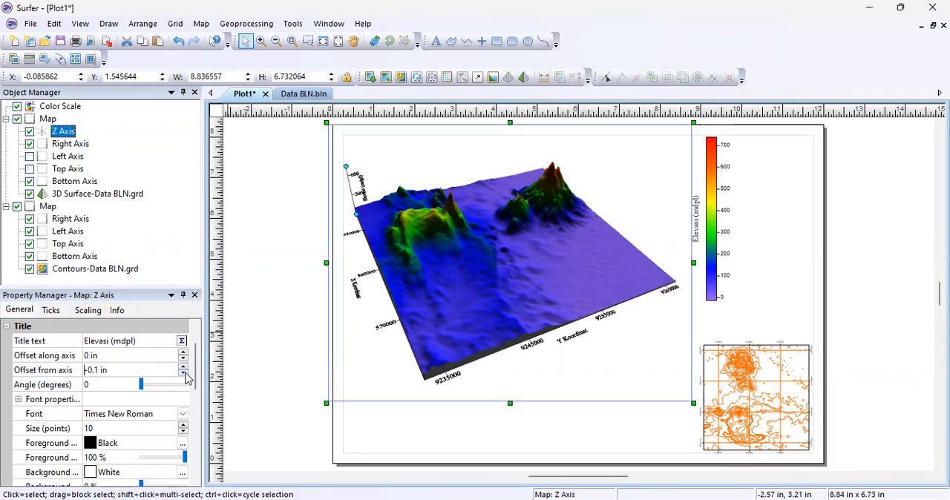
pyautogui.click(185, 374)
pyautogui.click(186, 374)
pyautogui.click(186, 374)
pyautogui.click(185, 374)
pyautogui.click(185, 374)
pyautogui.click(185, 374)
pyautogui.click(186, 374)
pyautogui.click(185, 375)
# Set the Z axis title's offset from the axis to -0.6 in.
pyautogui.click(141, 375)
pyautogui.click(99, 372)
pyautogui.press('BackSpace')
pyautogui.press('BackSpace')
pyautogui.write('6')
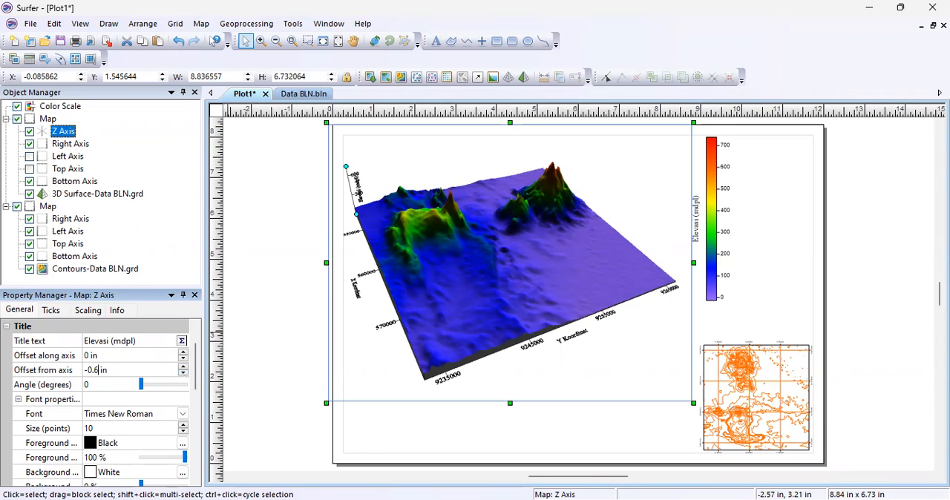
pyautogui.press('Return')
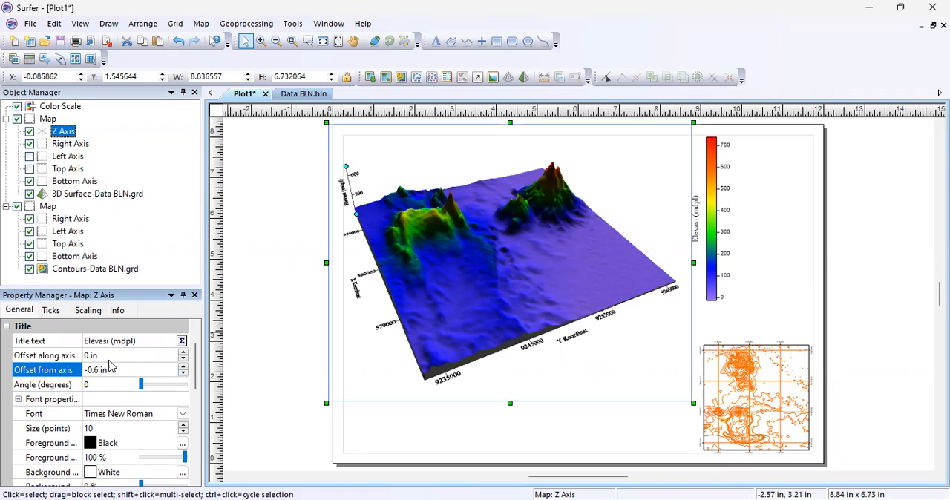
# Add a contour layer from the Data BLN grid to the 3D surface map.
pyautogui.click(130, 285)
pyautogui.click(518, 280)
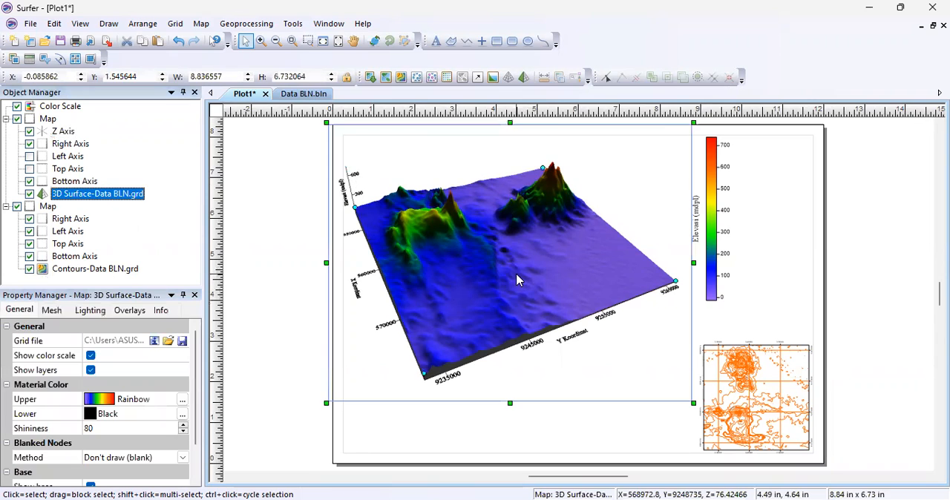
pyautogui.rightClick(518, 280)
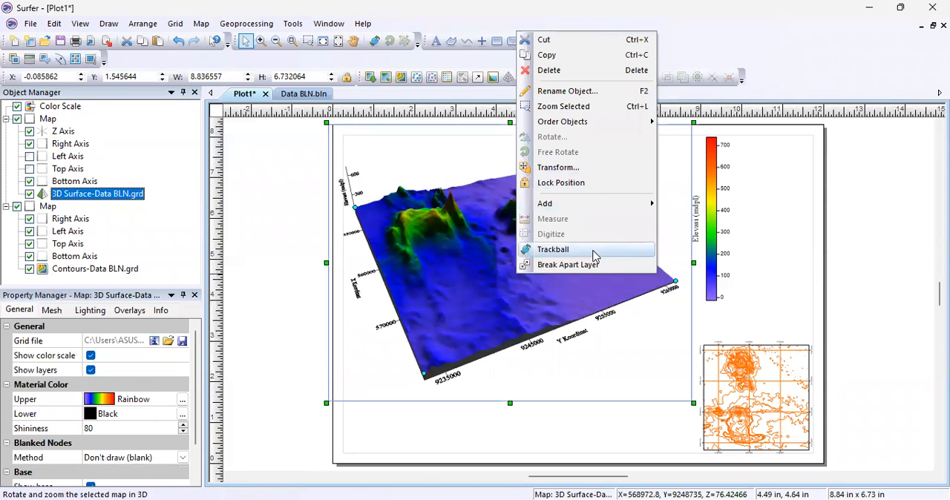
pyautogui.moveTo(643, 205)
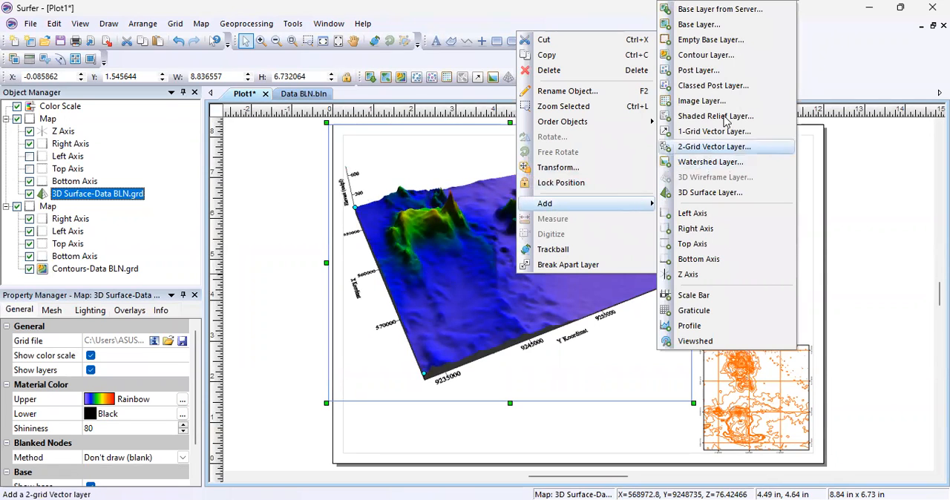
pyautogui.click(724, 59)
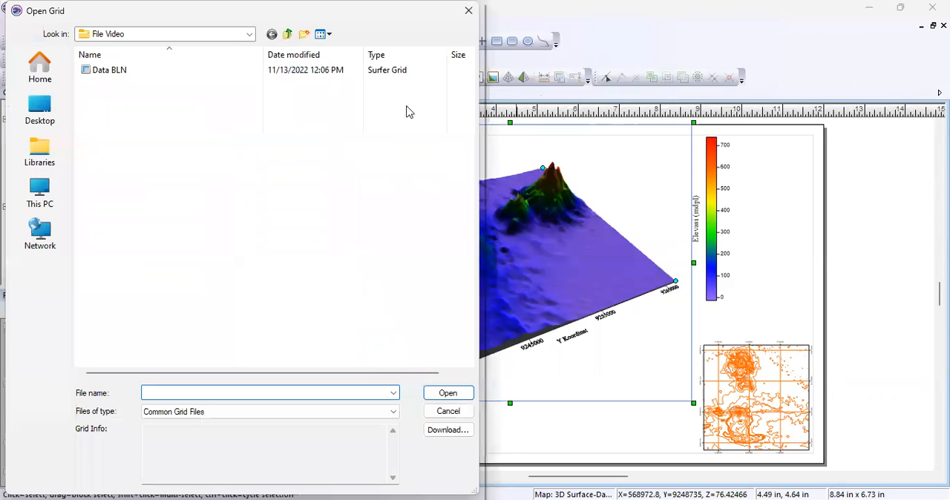
pyautogui.click(175, 77)
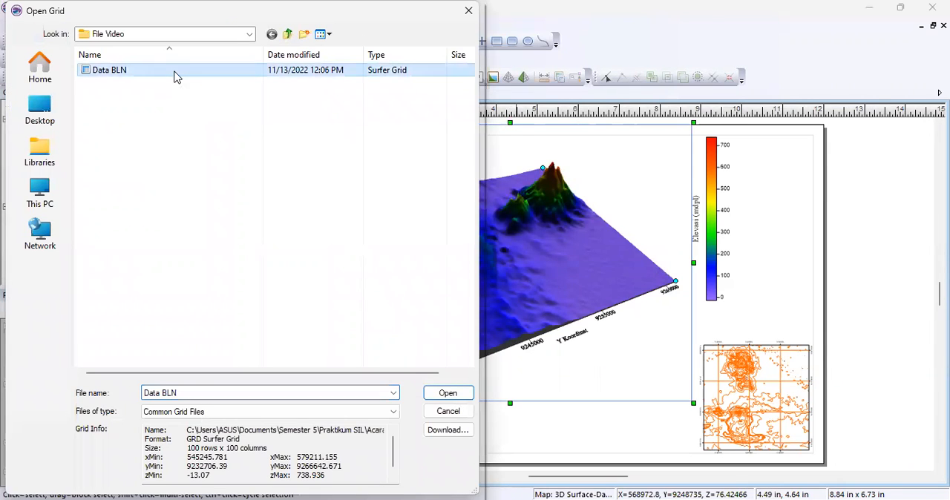
pyautogui.click(457, 397)
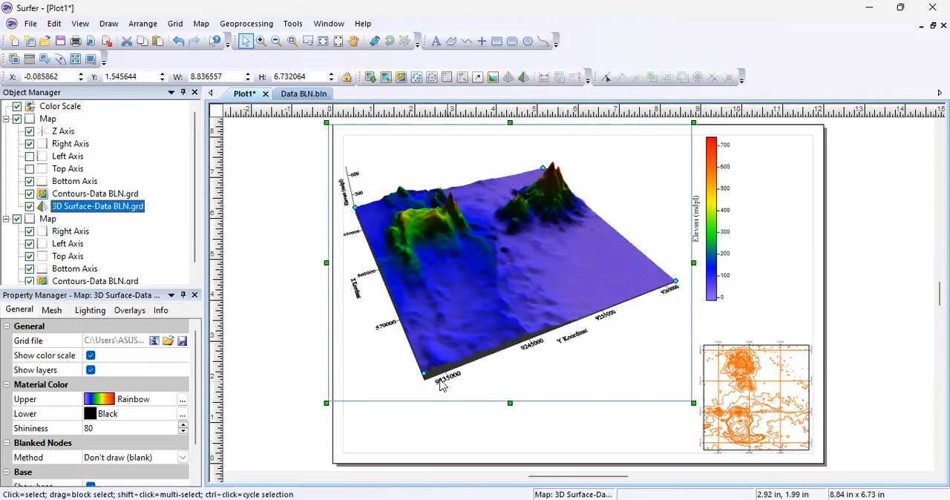
# Make every 4th level of the added contour layer a major contour, drawn with an orange line 0.03 in wide.
pyautogui.click(101, 196)
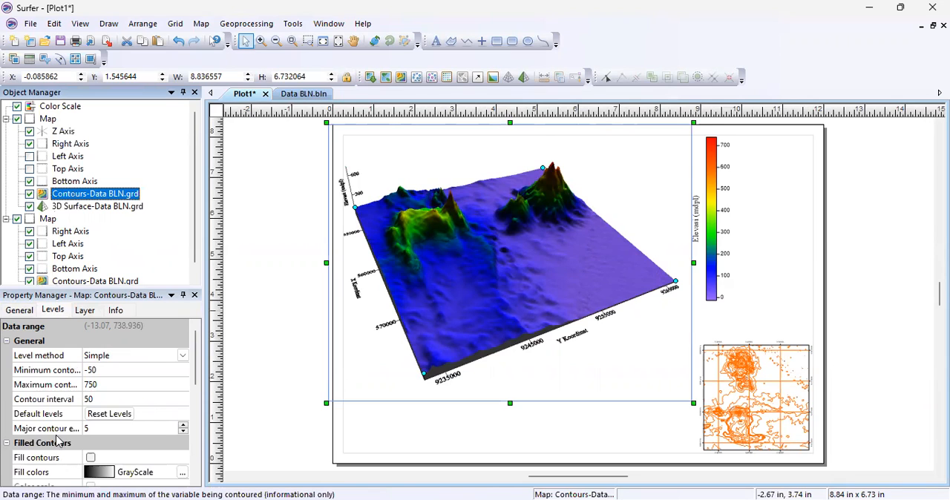
pyautogui.click(184, 432)
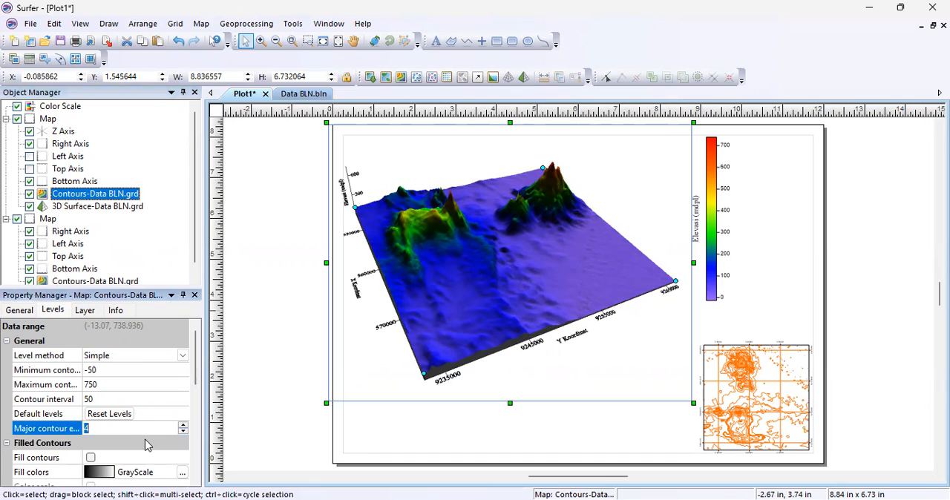
pyautogui.scroll(-5, 126, 446)
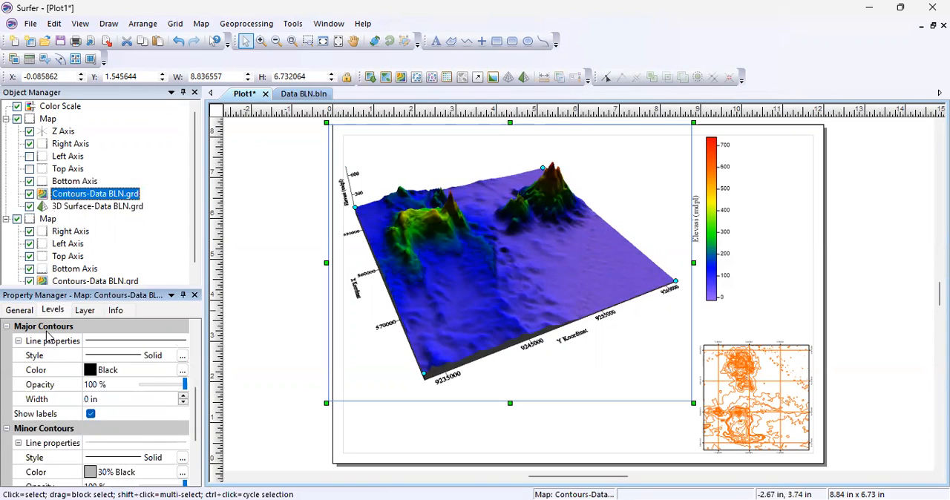
pyautogui.click(135, 373)
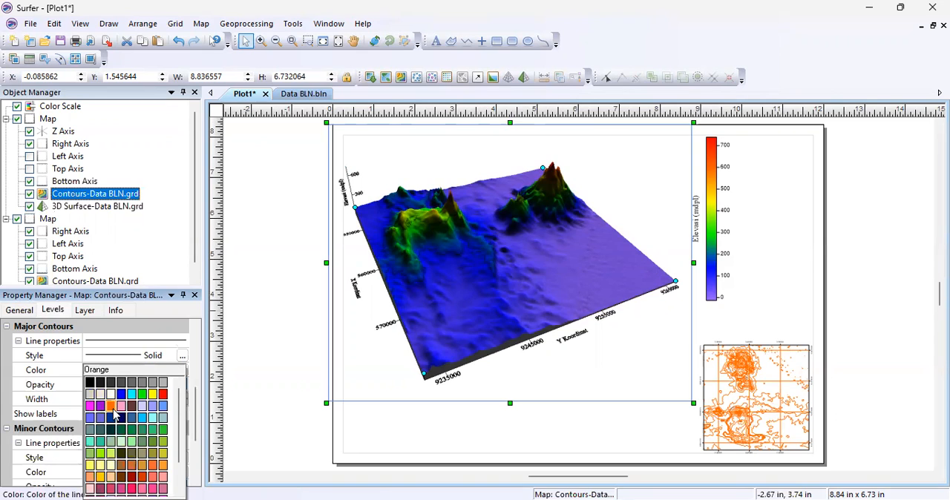
pyautogui.click(112, 407)
pyautogui.click(184, 397)
pyautogui.click(184, 397)
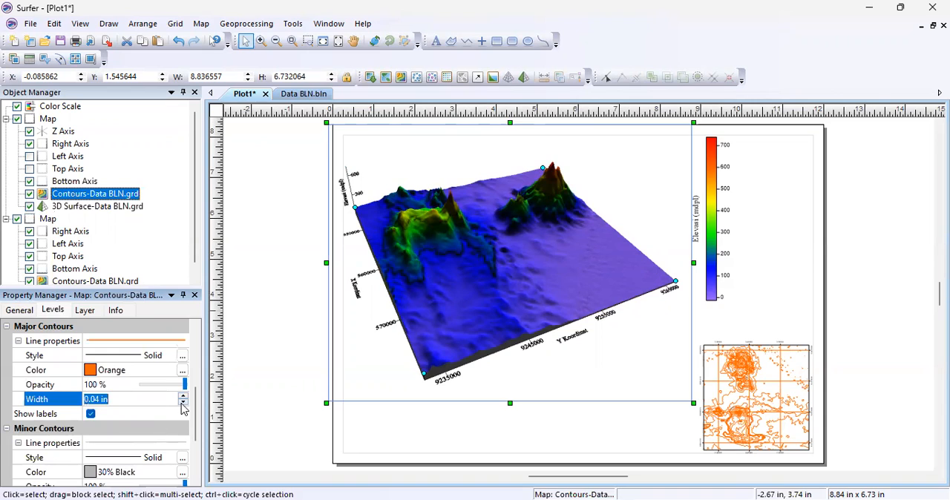
pyautogui.click(182, 403)
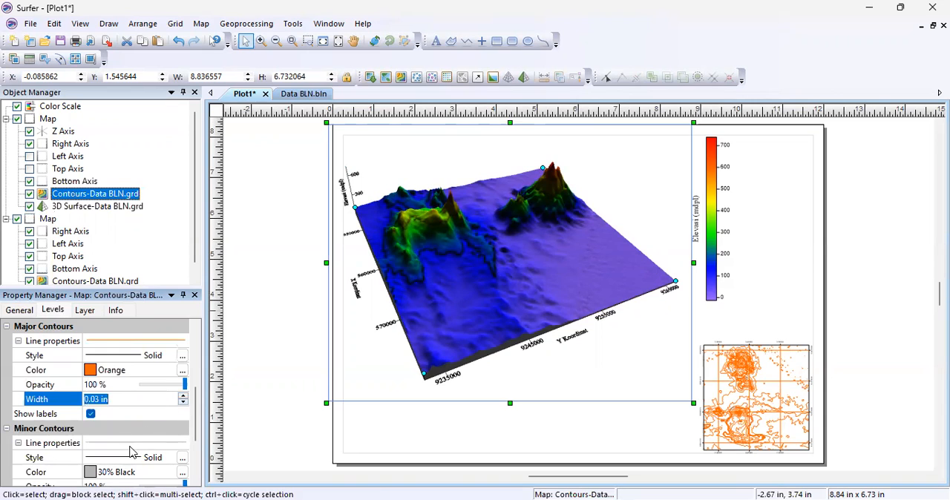
# Set the added layer's minor contour lines to orange with a width of 0.01 in.
pyautogui.scroll(-3, 141, 435)
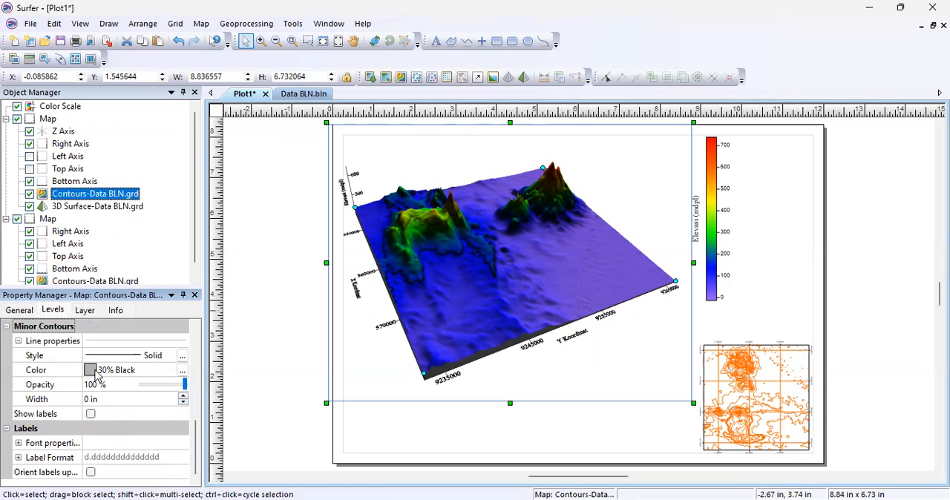
pyautogui.click(96, 373)
pyautogui.click(112, 408)
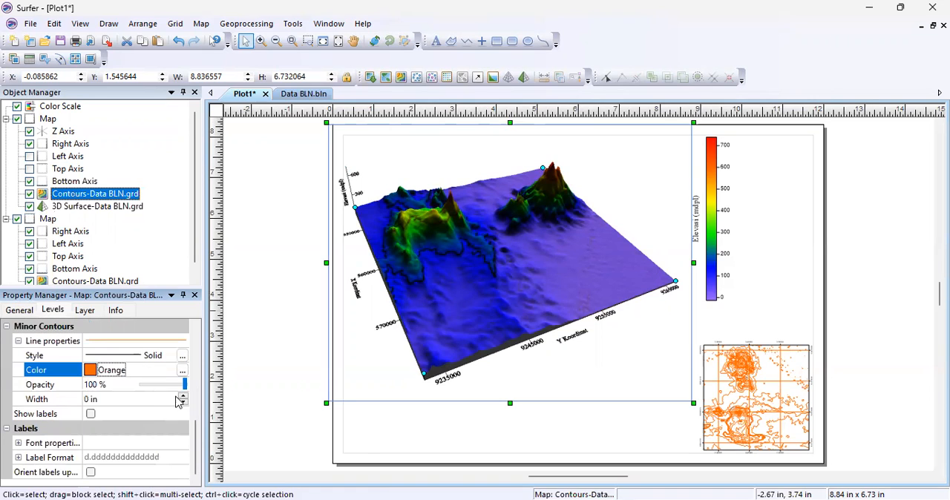
pyautogui.click(182, 397)
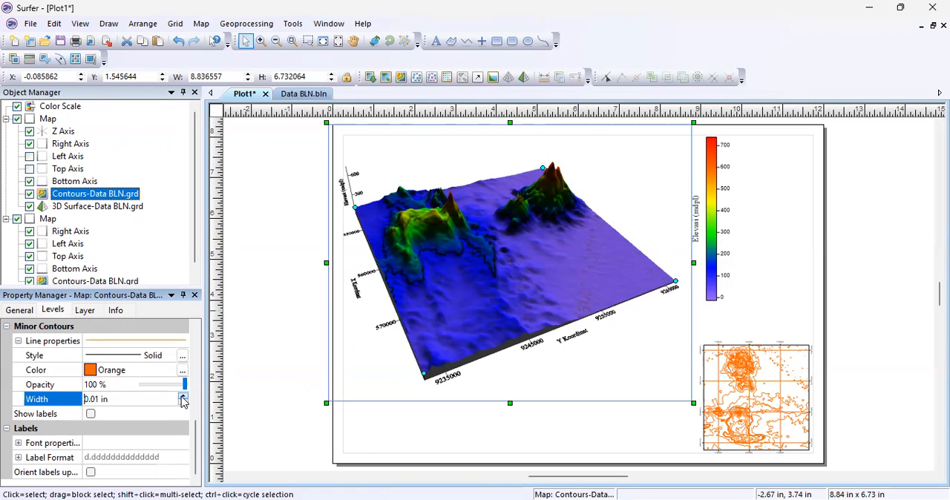
# Add a 1-grid vector layer from the Data BLN grid to the 3D surface map.
pyautogui.click(151, 425)
pyautogui.scroll(2, 153, 422)
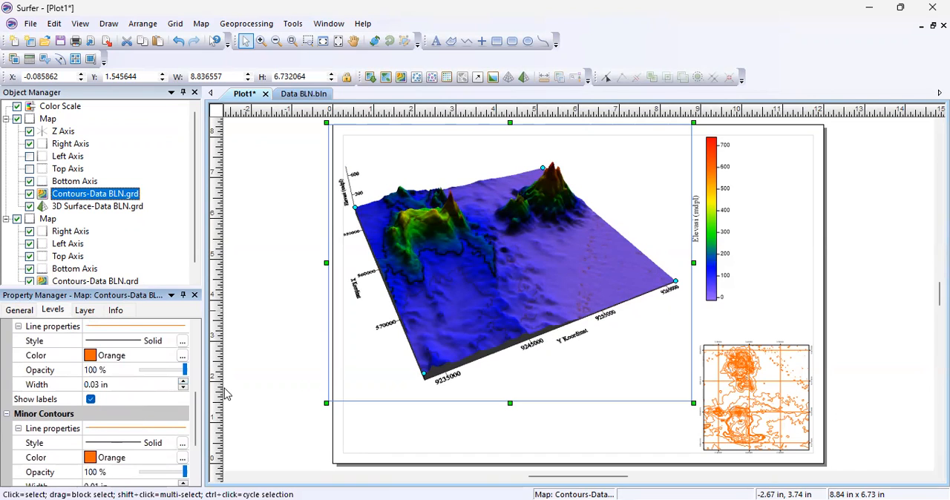
pyautogui.rightClick(493, 278)
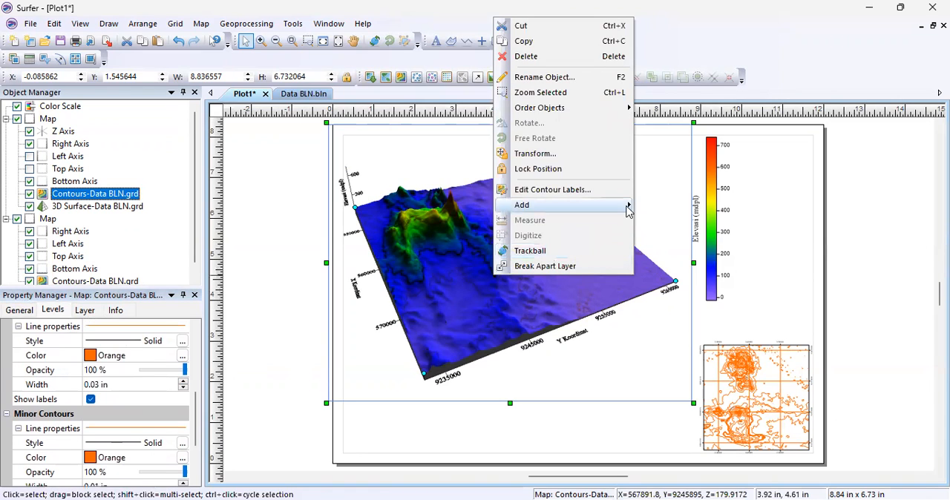
pyautogui.moveTo(627, 210)
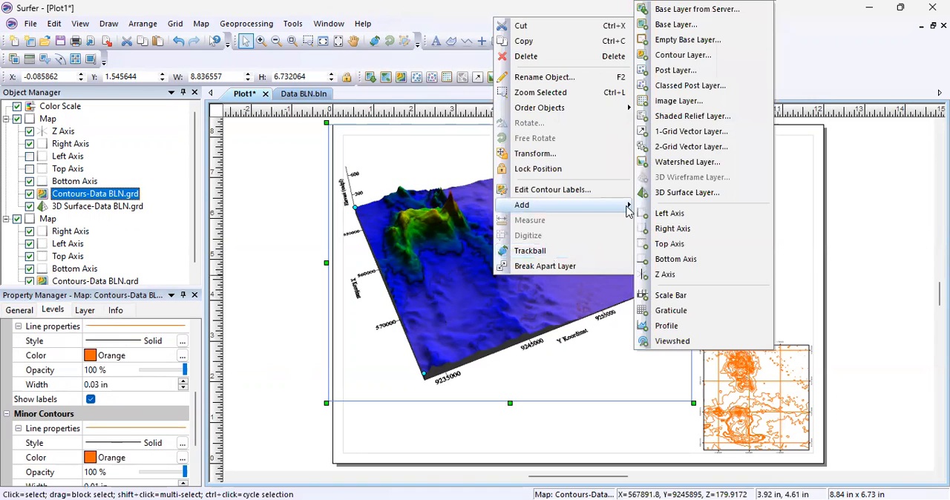
pyautogui.click(694, 133)
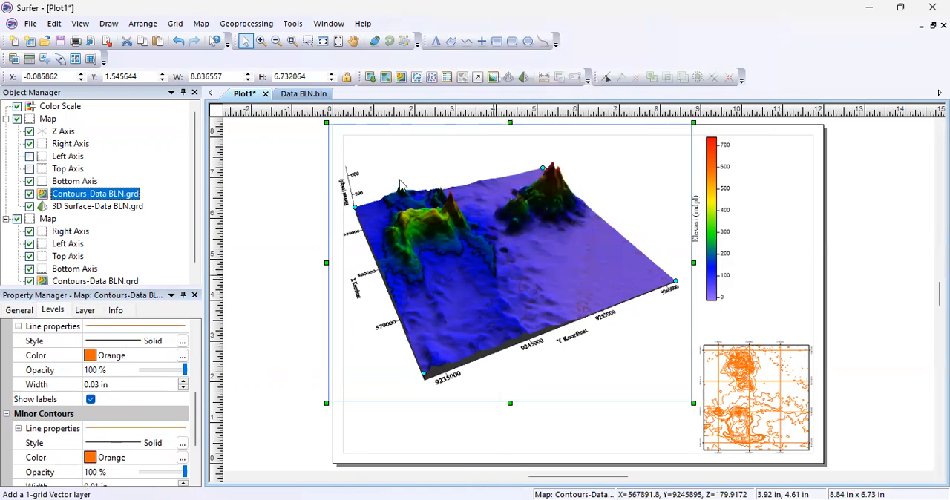
pyautogui.click(167, 72)
pyautogui.click(447, 394)
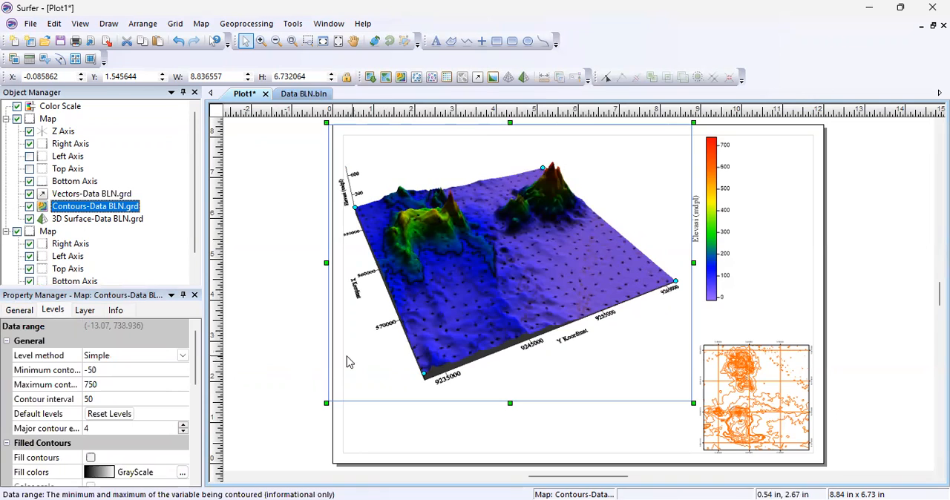
# Set the vector layer's symbol frequency to 15 in both the X and Y directions.
pyautogui.click(102, 195)
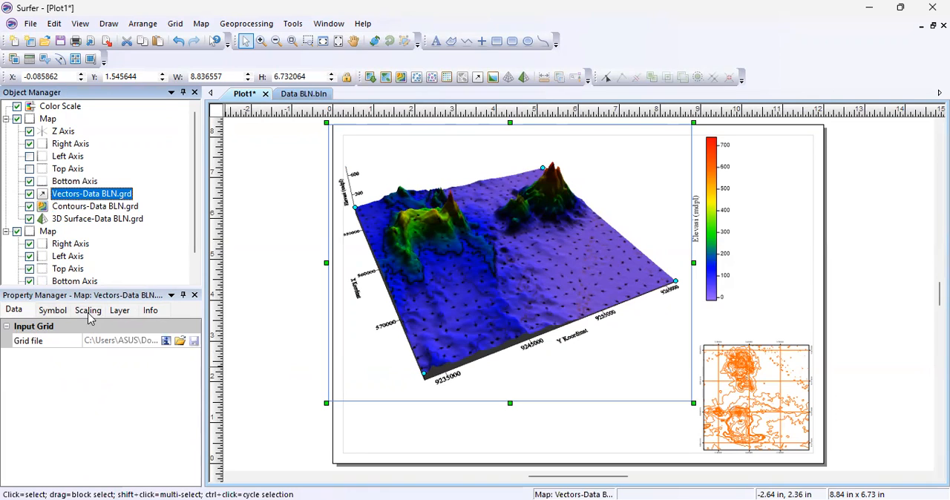
pyautogui.click(61, 316)
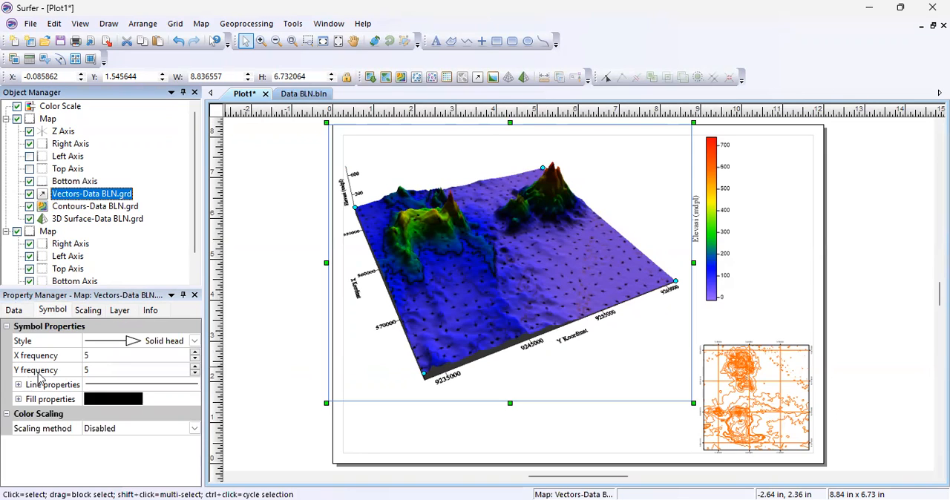
pyautogui.click(89, 357)
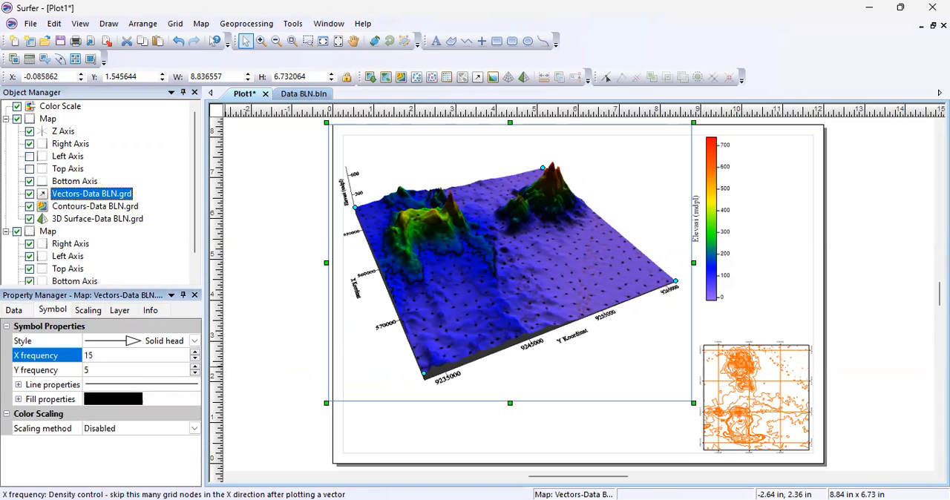
pyautogui.click(89, 373)
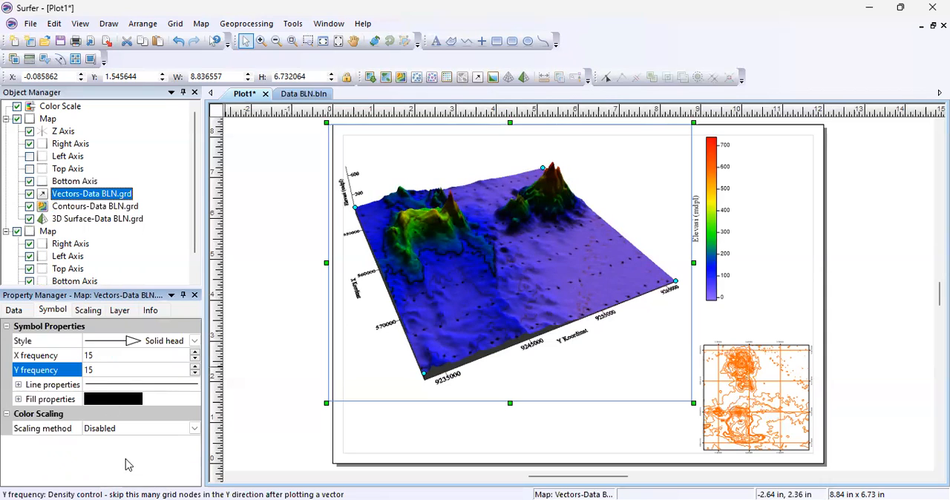
pyautogui.click(146, 259)
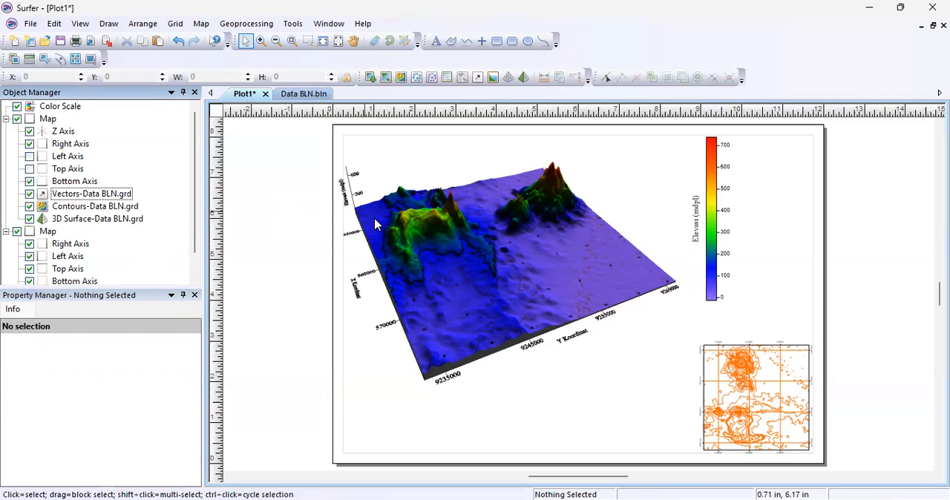
# Move the 3D surface map up and right on the page to about X 0.24 in, Y 2.00 in.
pyautogui.click(456, 261)
pyautogui.moveTo(456, 261); pyautogui.dragTo(482, 250)
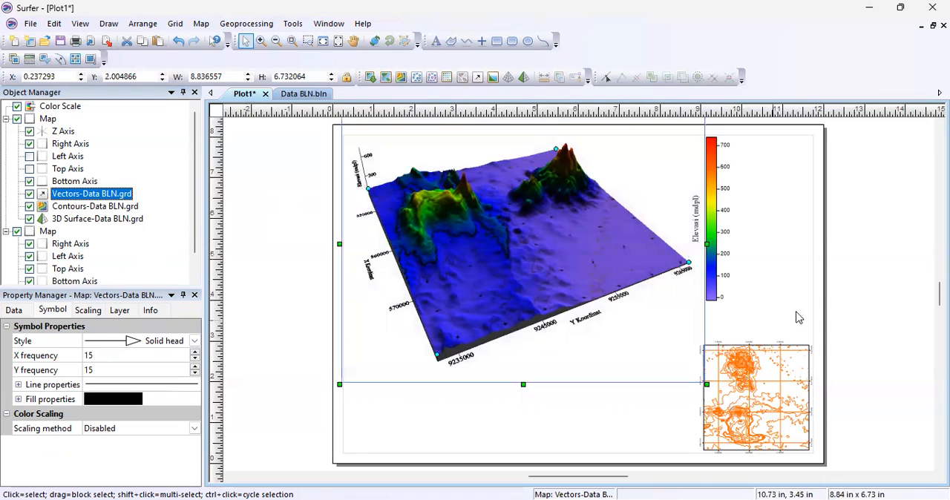
pyautogui.click(864, 302)
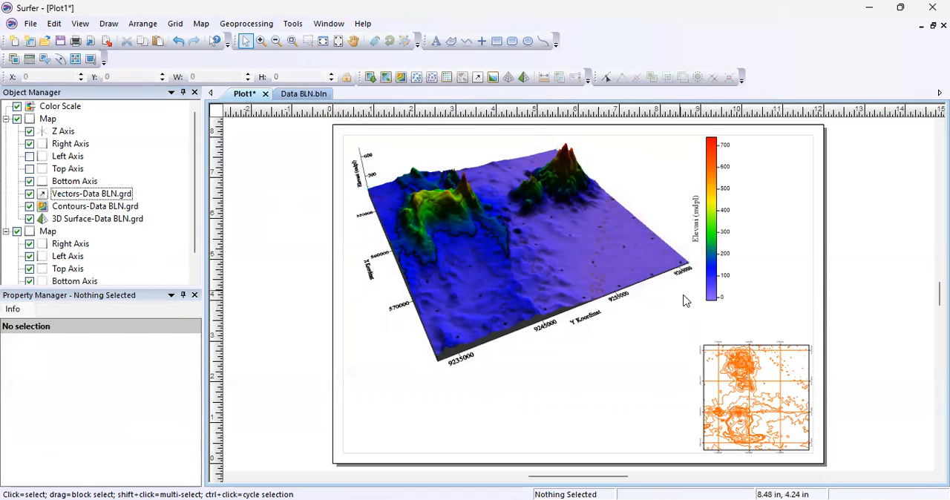
# Move the color scale slightly away from the 3D surface map to about X 8.94 in, Y 3.89 in.
pyautogui.click(712, 262)
pyautogui.moveTo(713, 262)
pyautogui.mouseDown()
pyautogui.moveTo(727, 276)
pyautogui.moveTo(718, 259)
pyautogui.mouseUp()
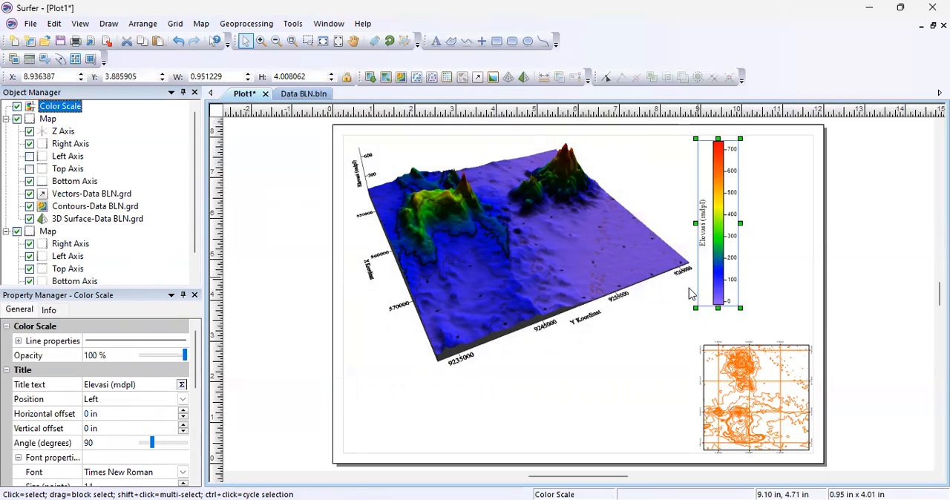
pyautogui.click(676, 325)
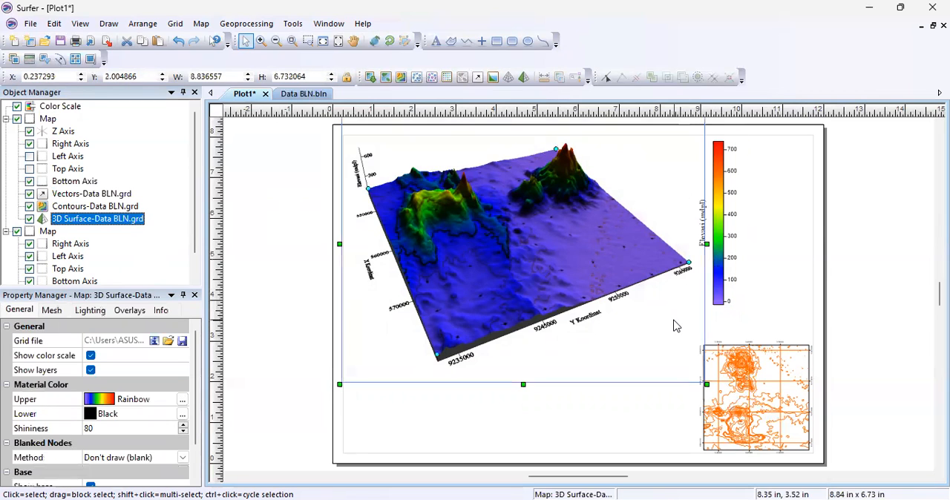
pyautogui.click(796, 310)
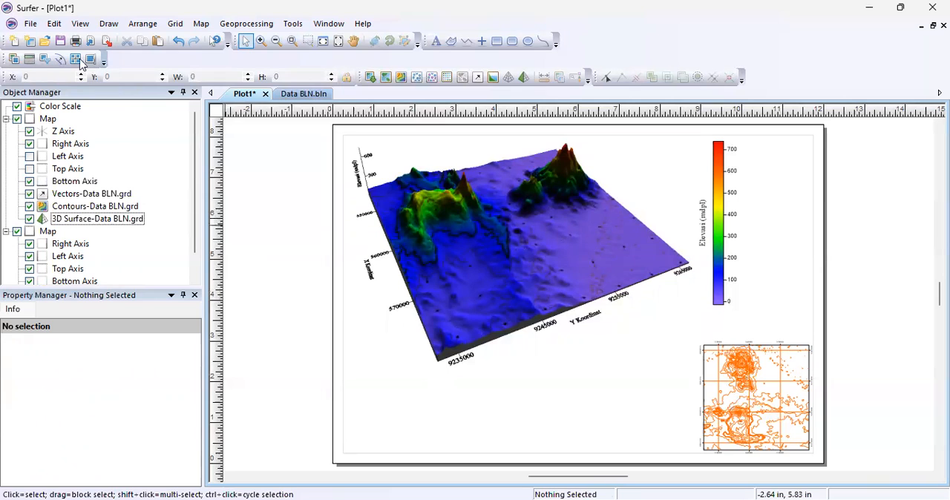
# Export the plot to the File Video folder as a raster PDF named Acara 9, accepting the export options.
pyautogui.click(33, 24)
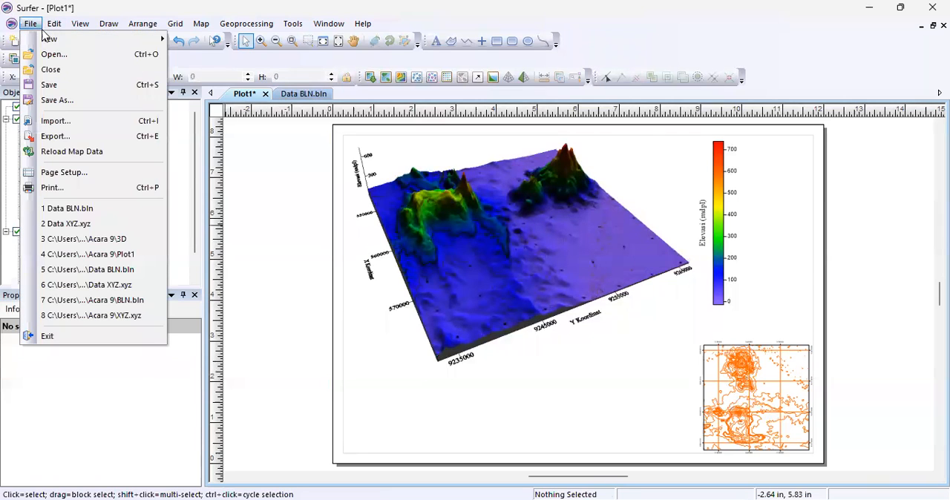
pyautogui.click(113, 135)
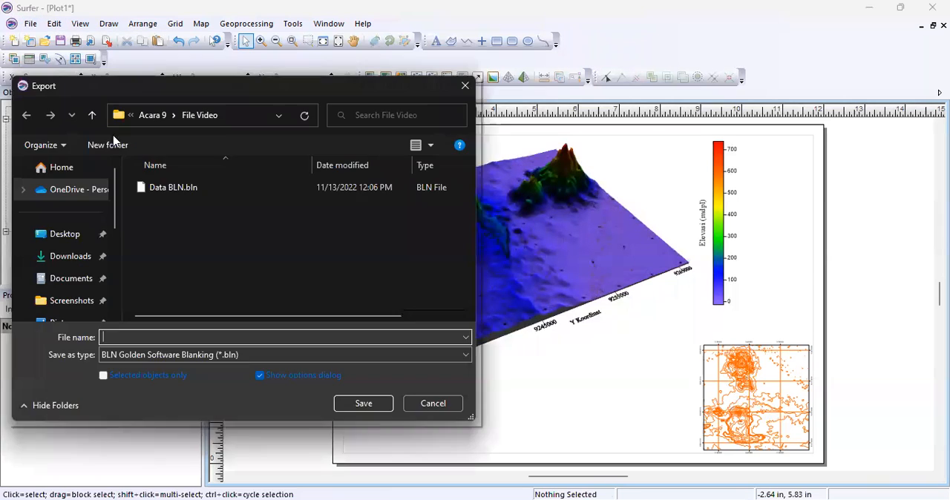
pyautogui.click(186, 336)
pyautogui.write('Acara 9')
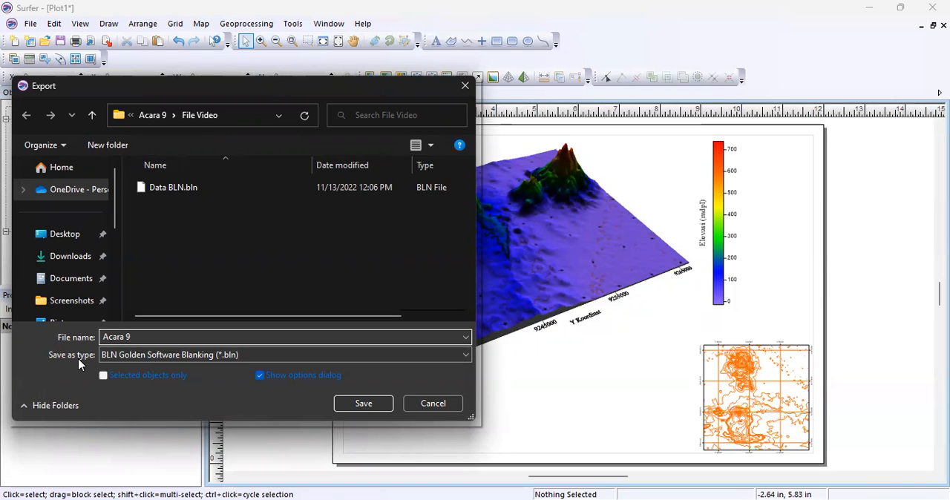
pyautogui.click(163, 359)
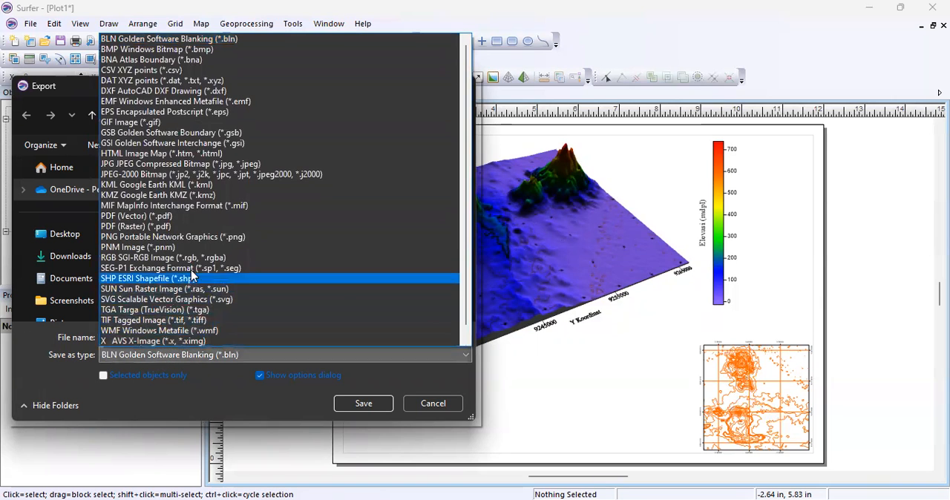
pyautogui.click(210, 225)
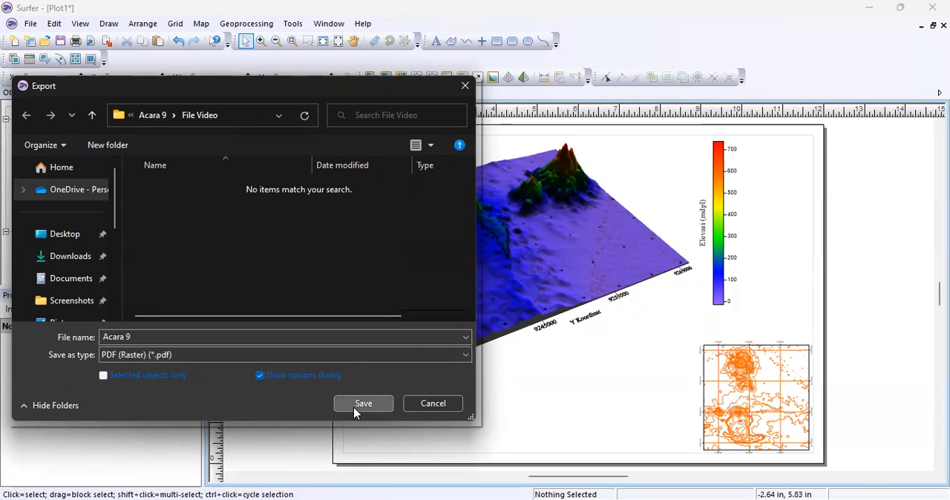
pyautogui.press('Return')
pyautogui.click(450, 393)
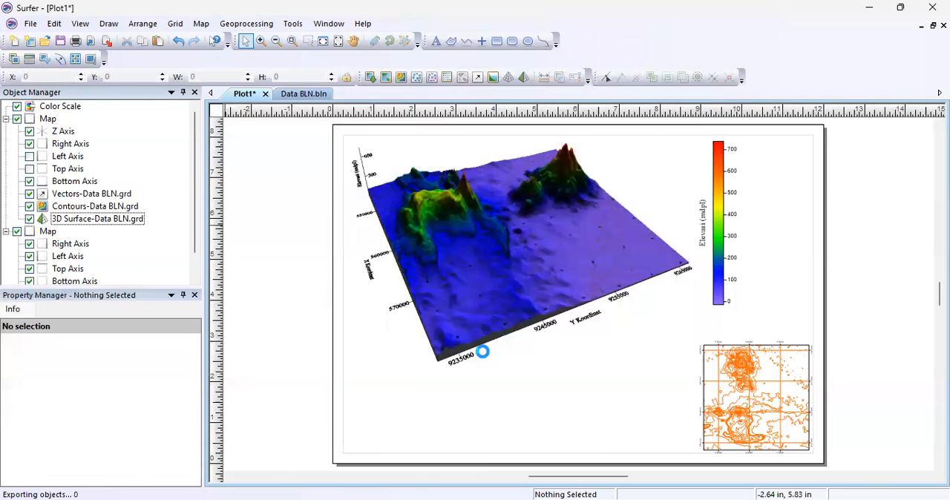